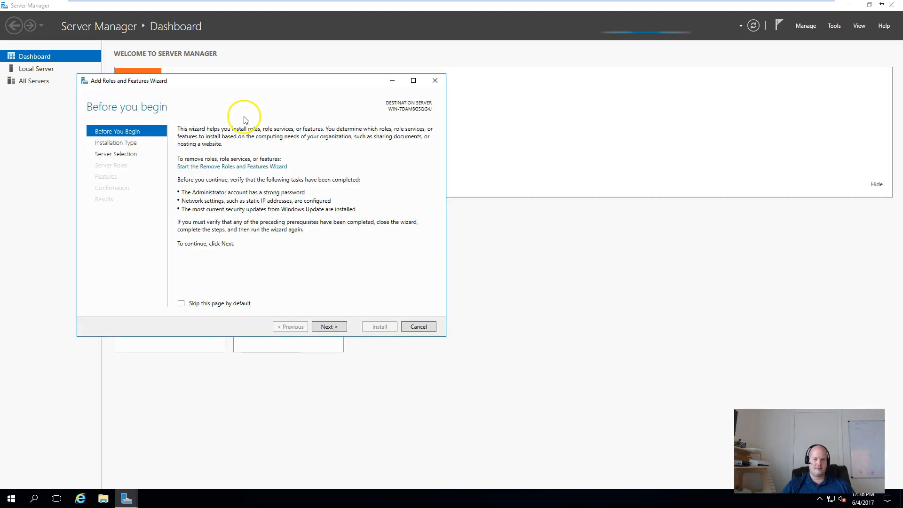
Choose a role-based installation with the local server as the destination.
left_click(335, 330)
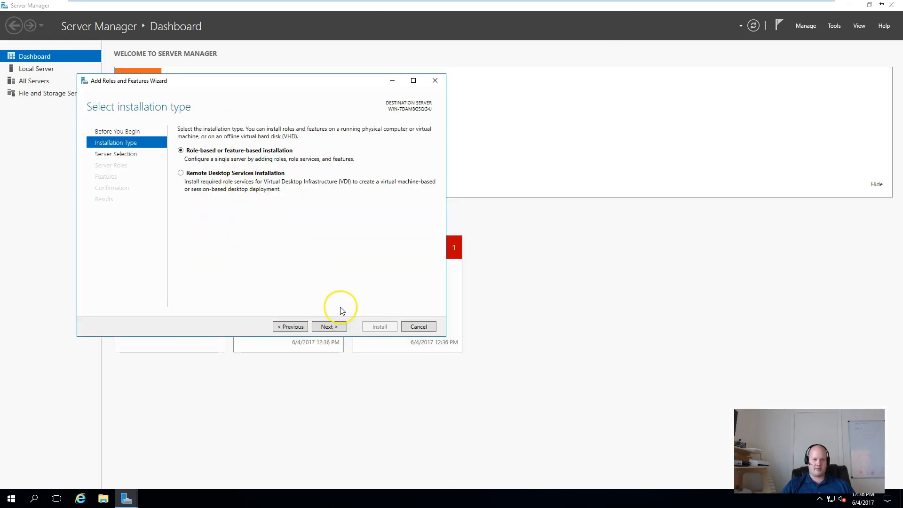
left_click(332, 327)
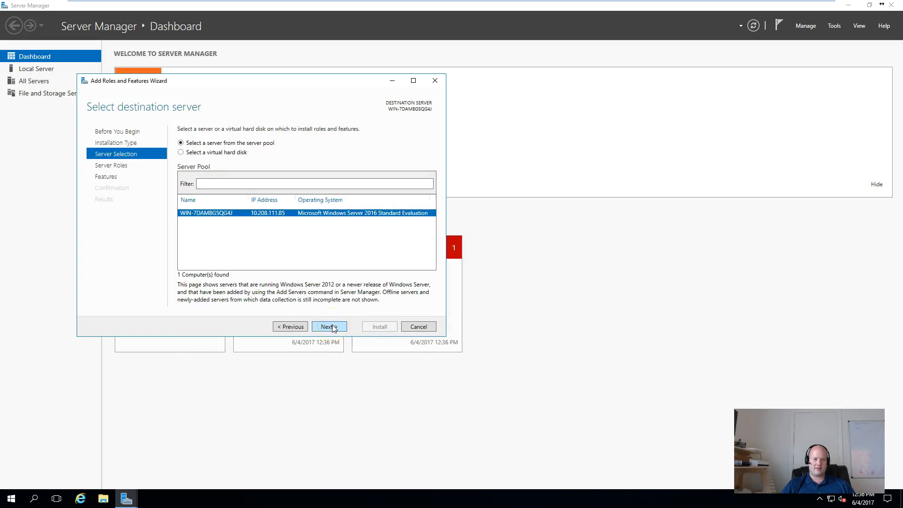
left_click(333, 328)
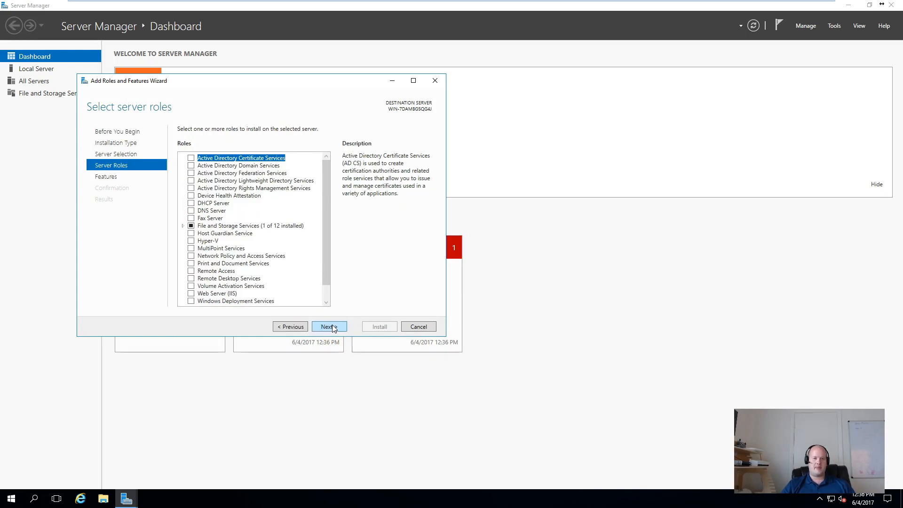
Tick the Web Server (IIS) role and add its required management tools.
left_click(238, 284)
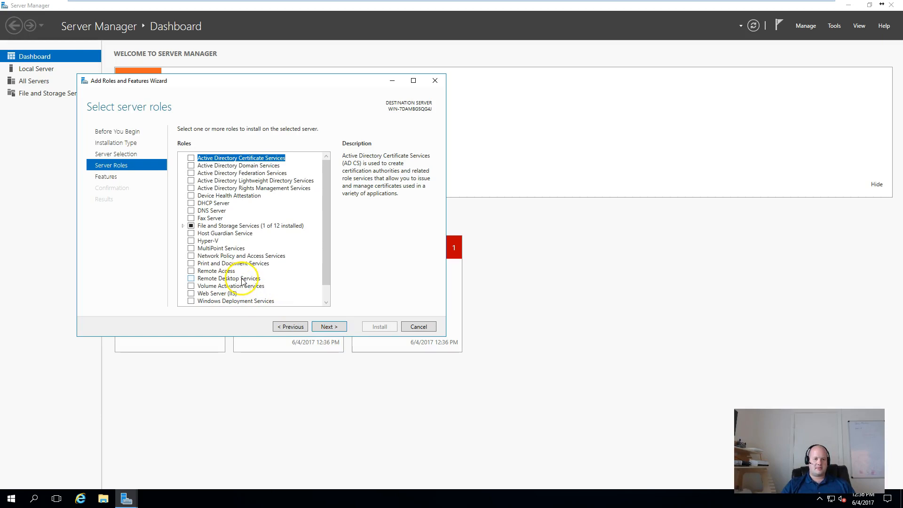
scroll(328, 288, "down", 1)
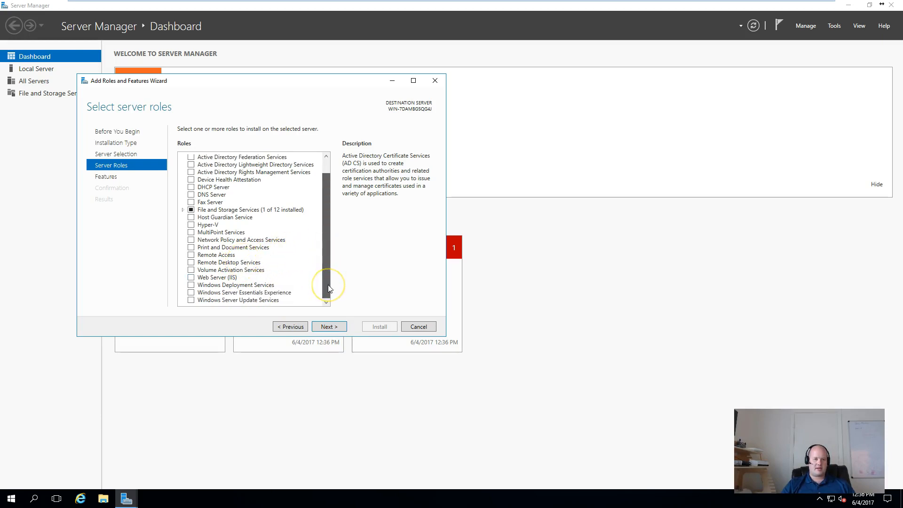
scroll(325, 264, "up", 1)
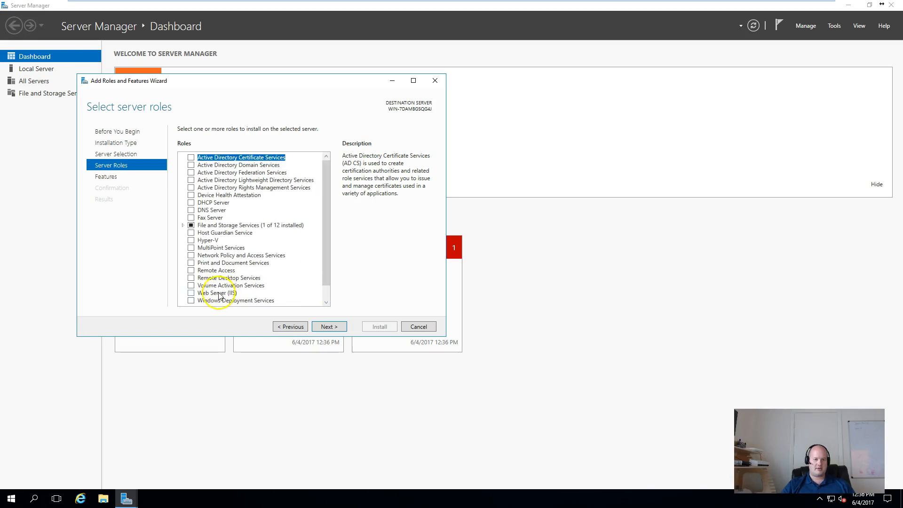
left_click(191, 293)
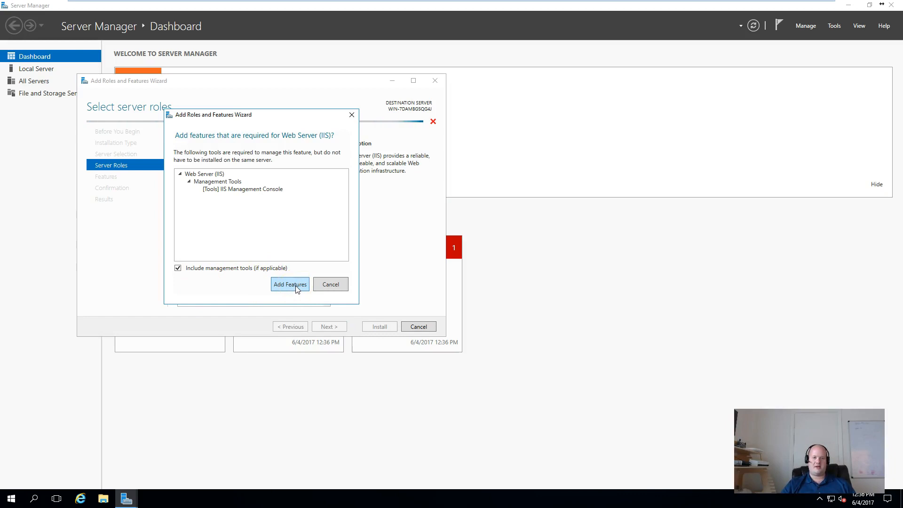
left_click(290, 285)
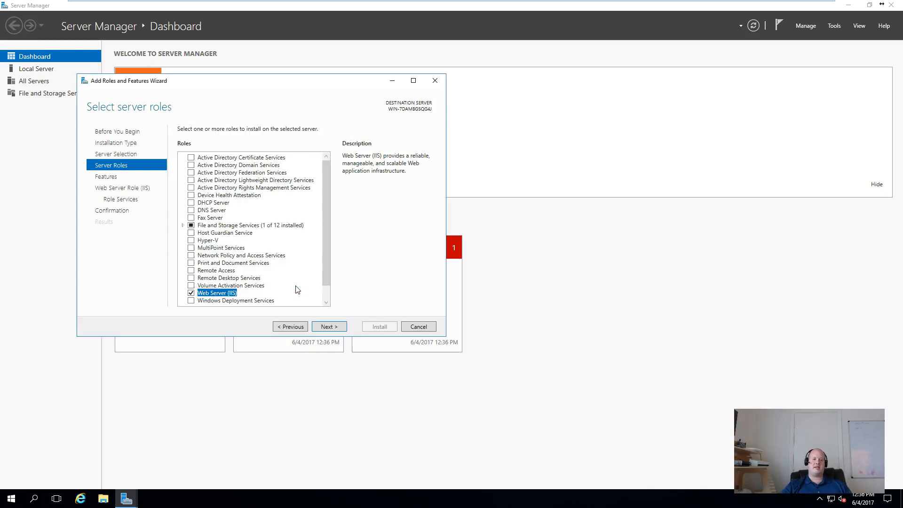
left_click(331, 327)
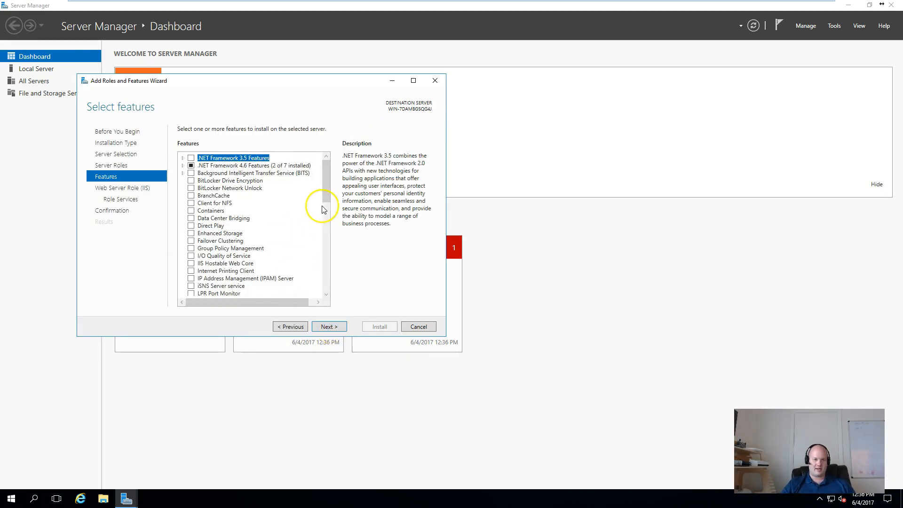
Tick the SMTP Server feature with its required components and keep the default web role services.
left_click_drag(329, 202, 342, 255)
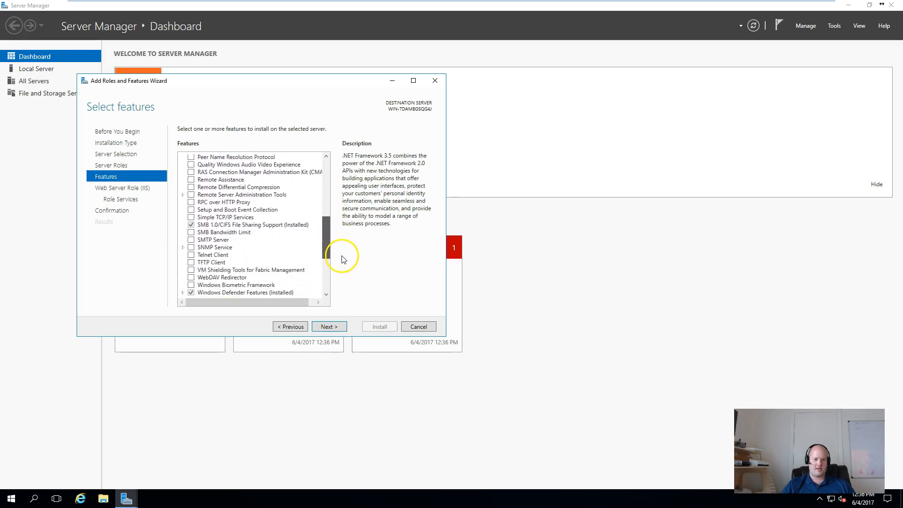
left_click(191, 240)
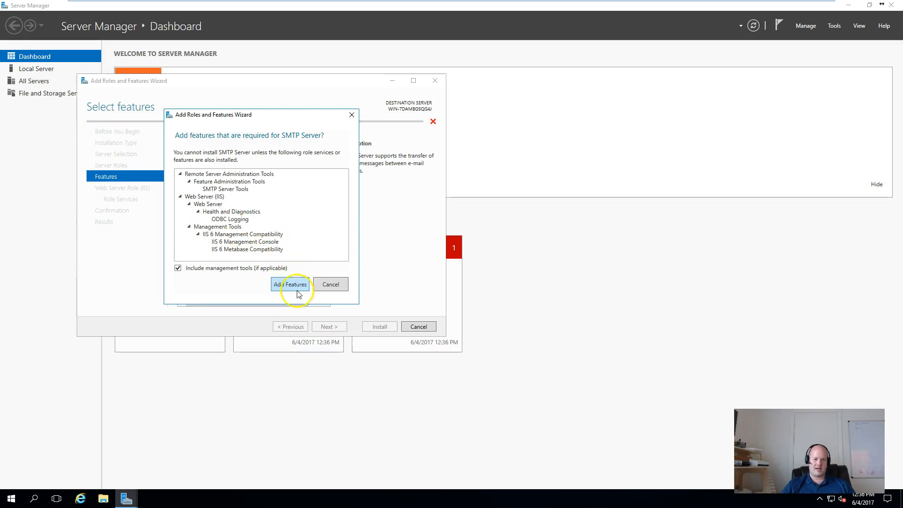
left_click(298, 290)
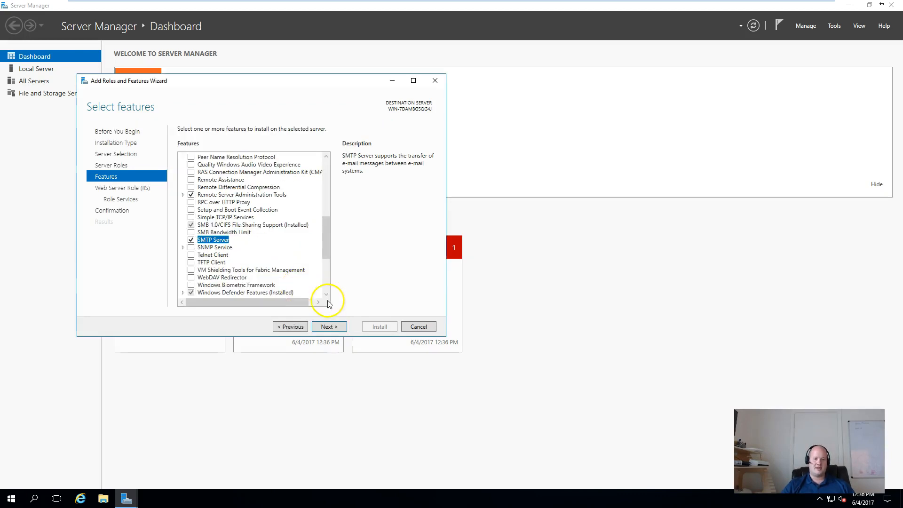
left_click(331, 328)
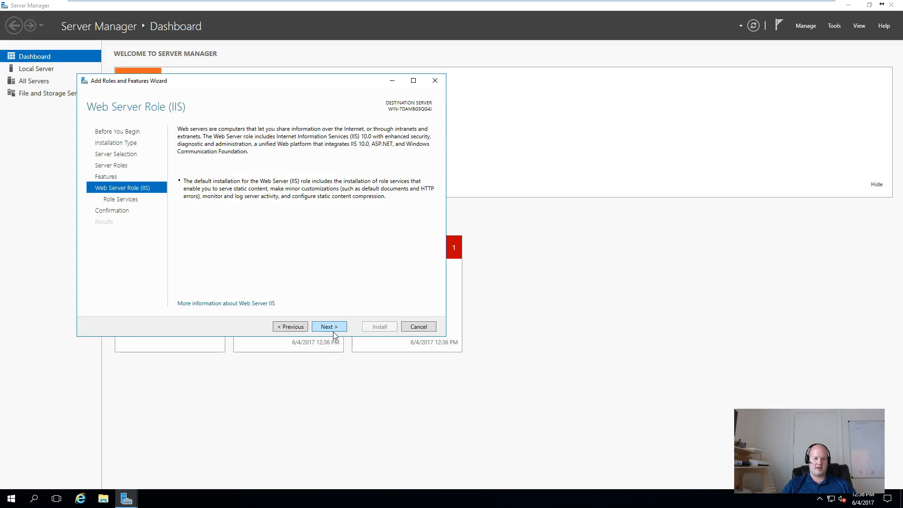
left_click(332, 328)
left_click(332, 328)
Install the selected role and features, check the IIS services, then close Server Manager.
left_click(380, 329)
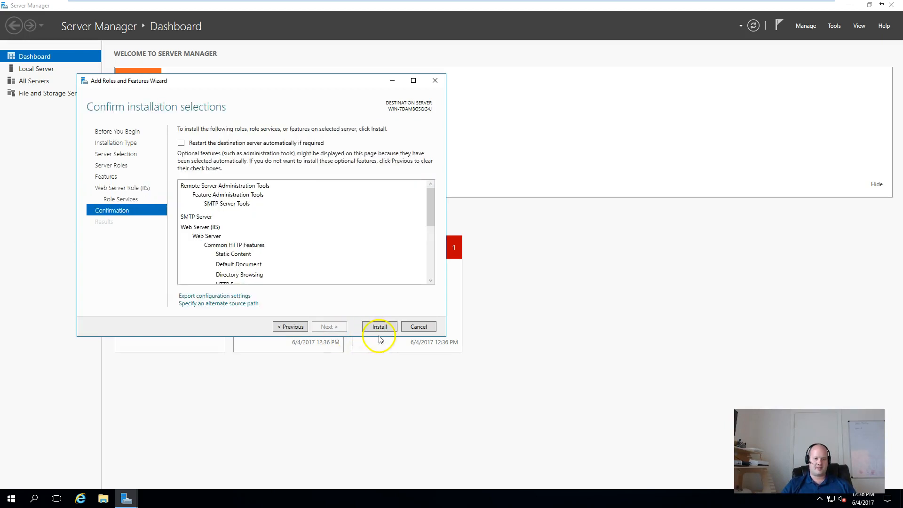
left_click(413, 331)
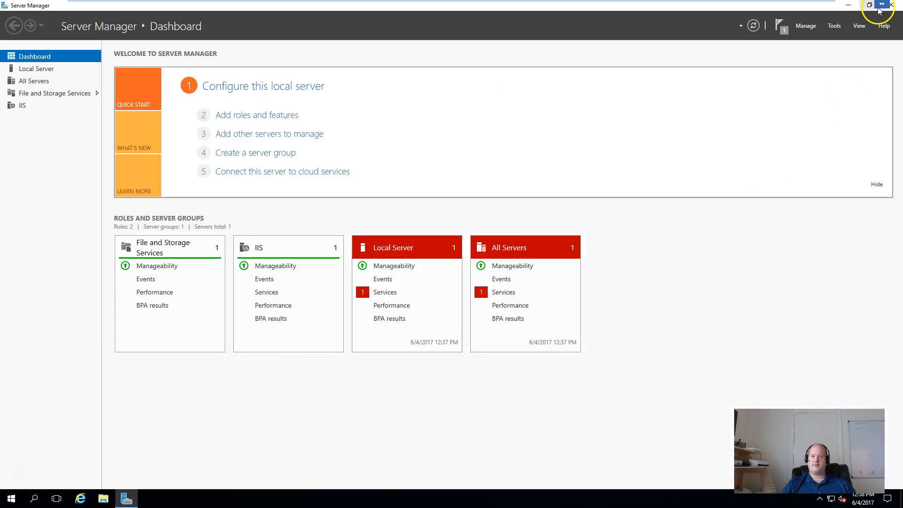
left_click(23, 106)
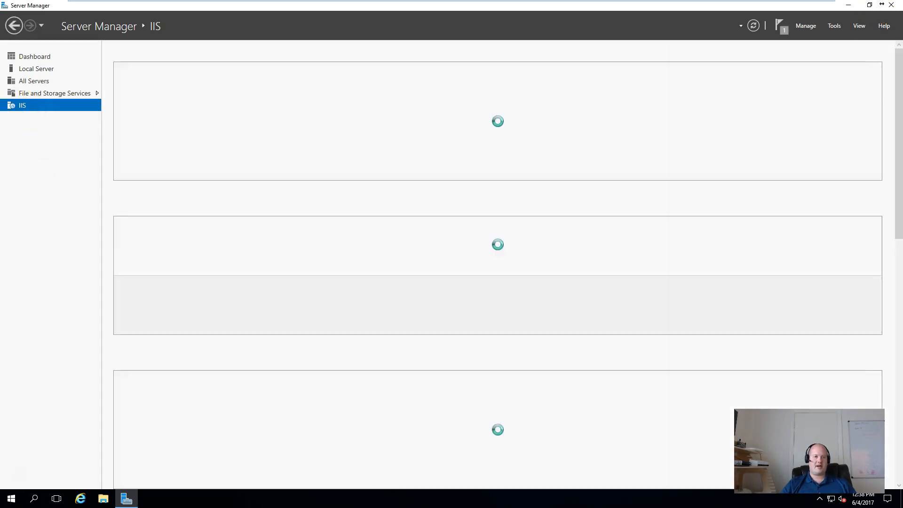
left_click(891, 5)
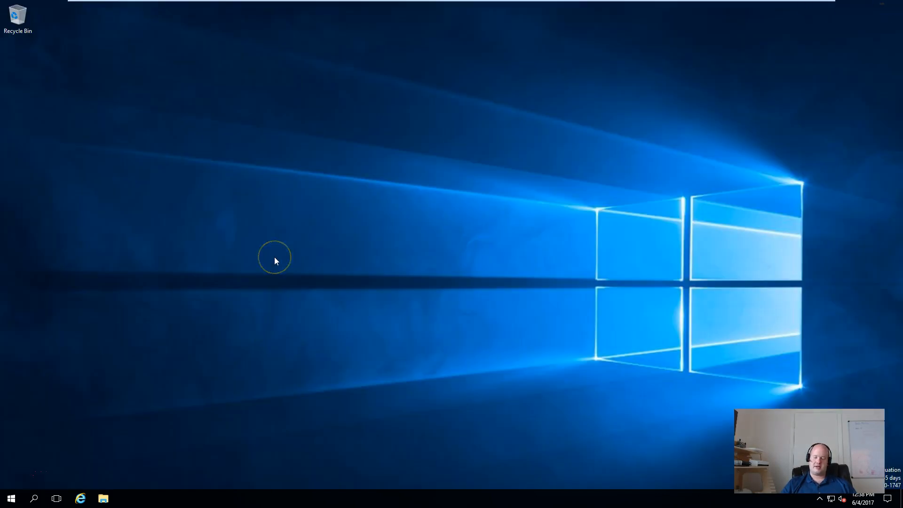
Launch Internet Information Services (IIS) 6.0 Manager from Windows Administrative Tools in the Start menu.
key("super")
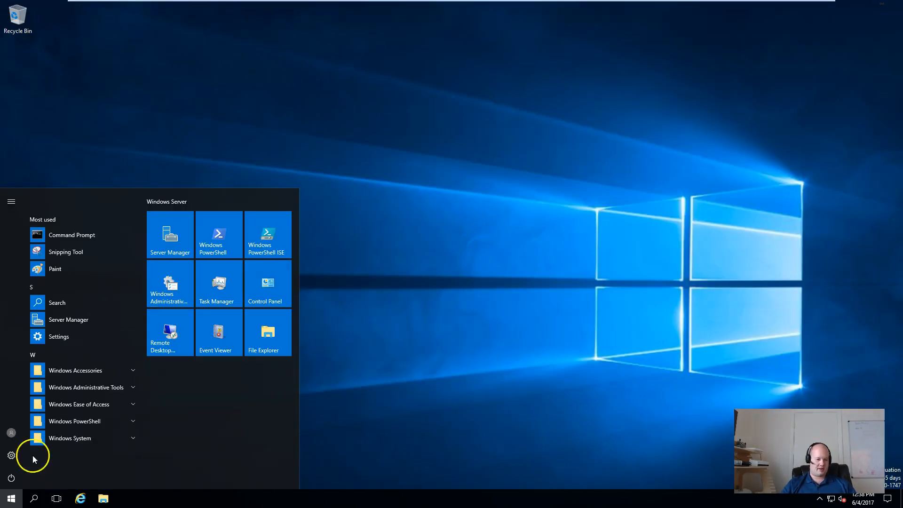
left_click(78, 390)
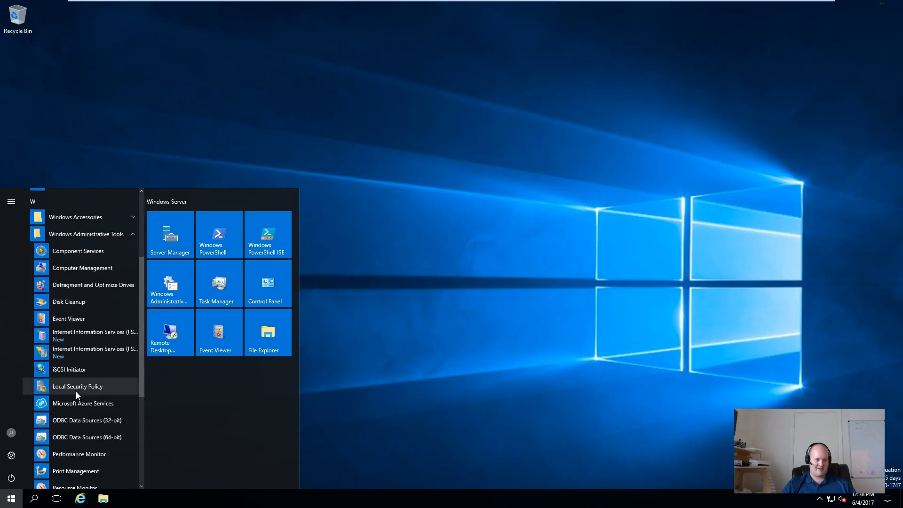
left_click(89, 361)
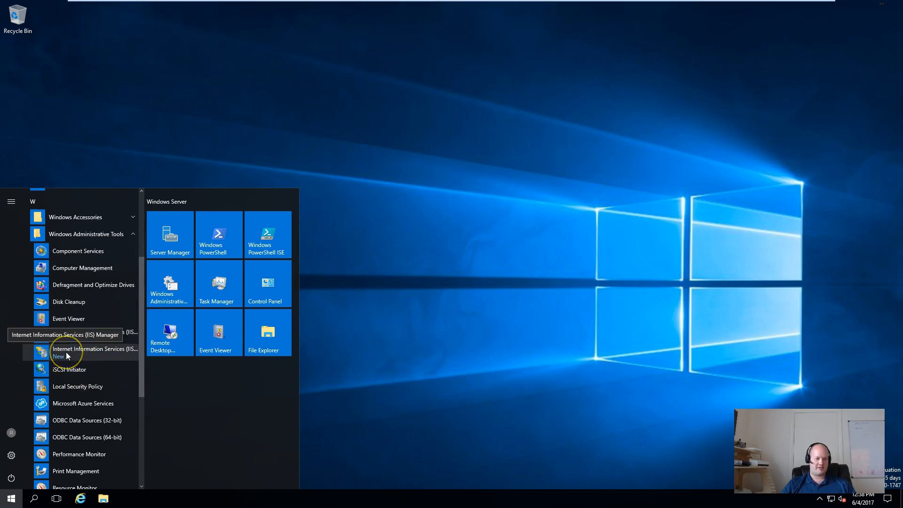
left_click(76, 341)
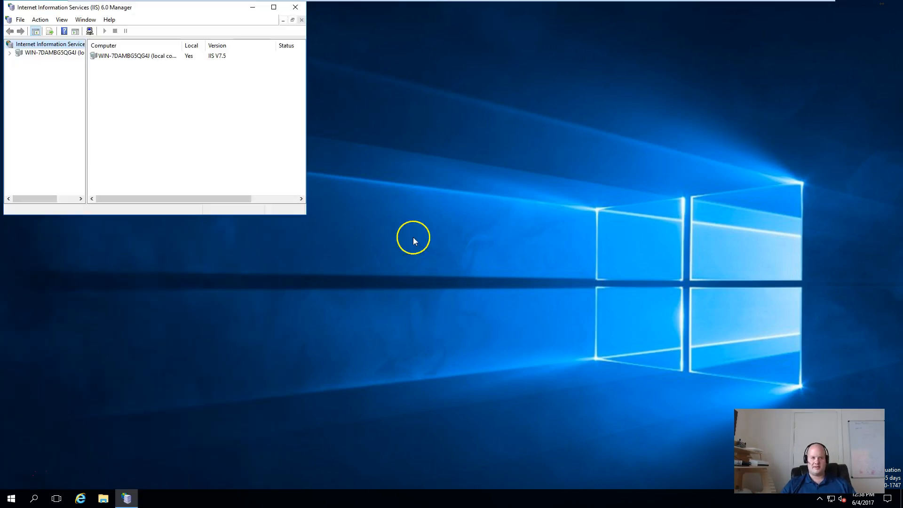
Maximize IIS 6.0 Manager and open the properties of SMTP Virtual Server #1.
left_click_drag(306, 210, 698, 321)
double_click(261, 7)
left_click(5, 49)
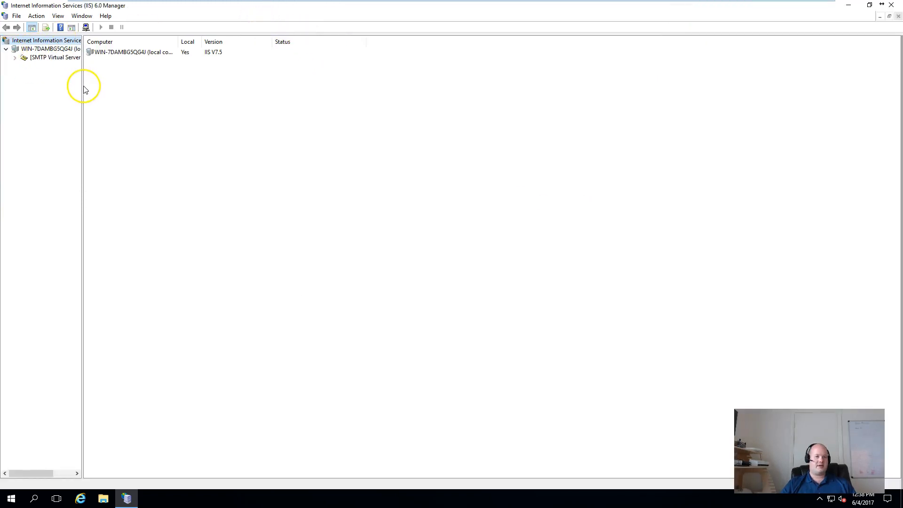
left_click_drag(82, 86, 170, 84)
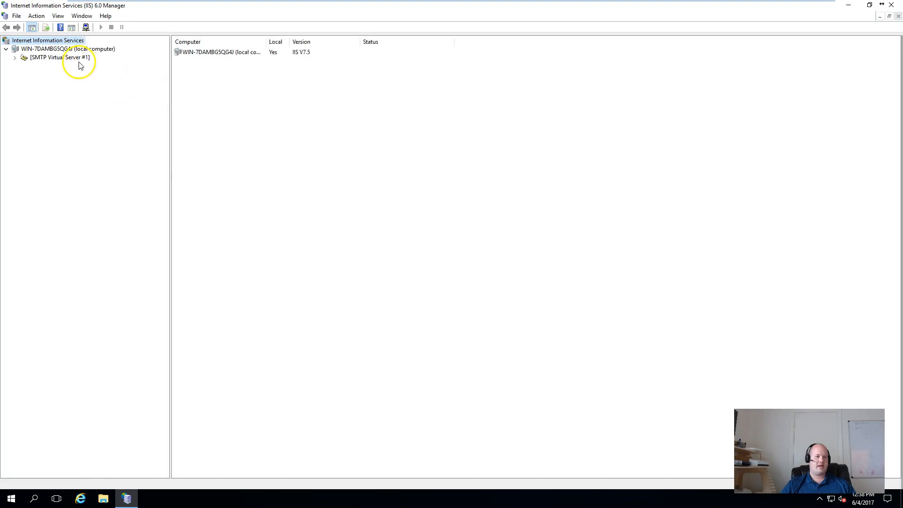
right_click(80, 65)
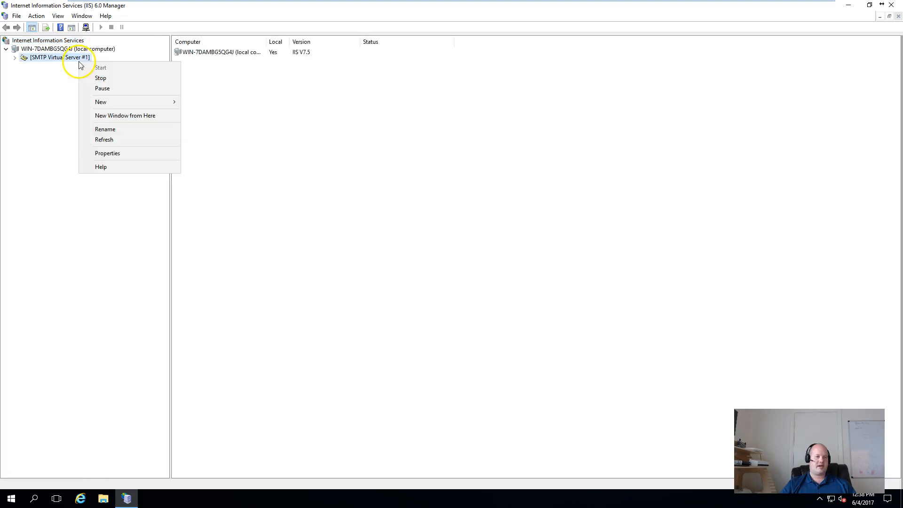
left_click(113, 154)
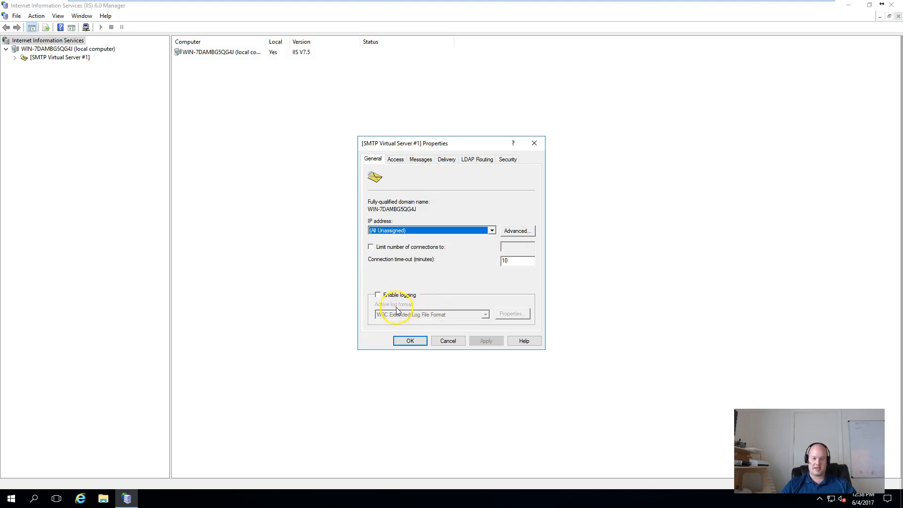
Enable logging and view its properties, showing the C:\Windows\System32\LogFiles directory.
left_click(378, 295)
left_click(510, 313)
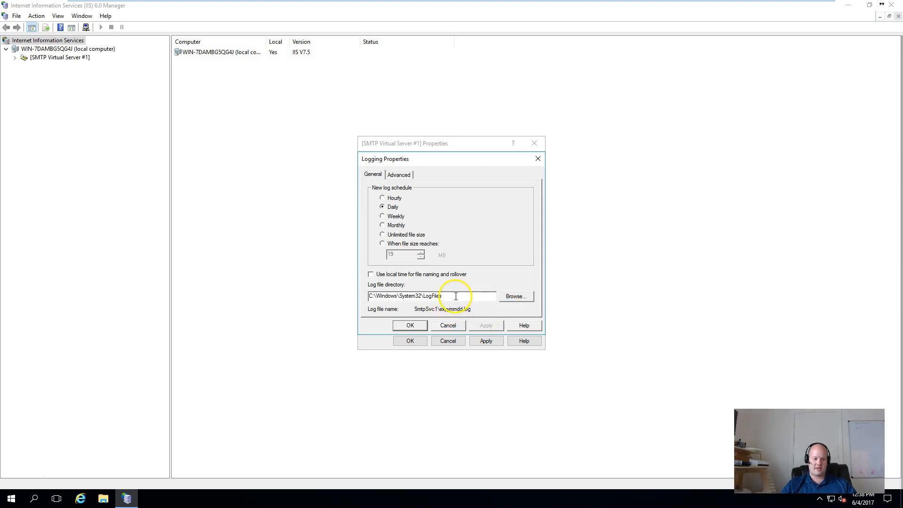
key("super+r")
Create a new empty folder named smtp-logs on the C: drive.
type("c:\\")
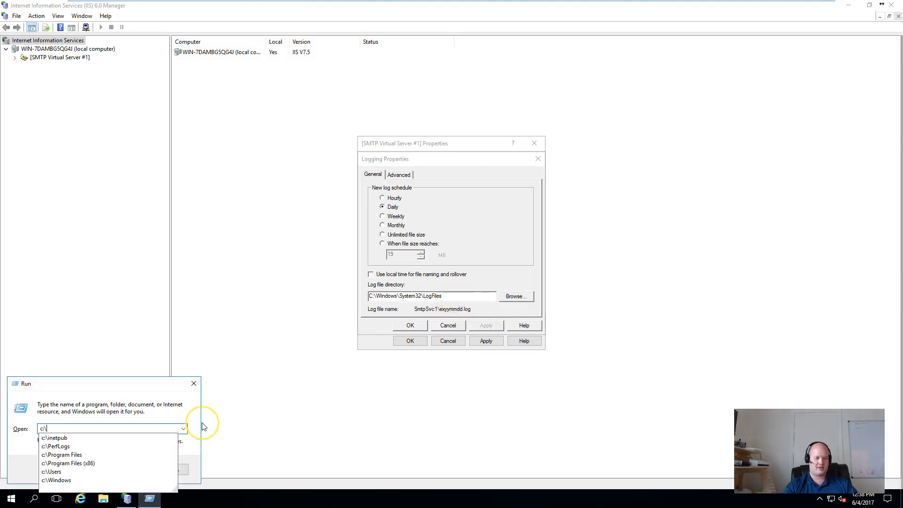
key("Return")
right_click(341, 317)
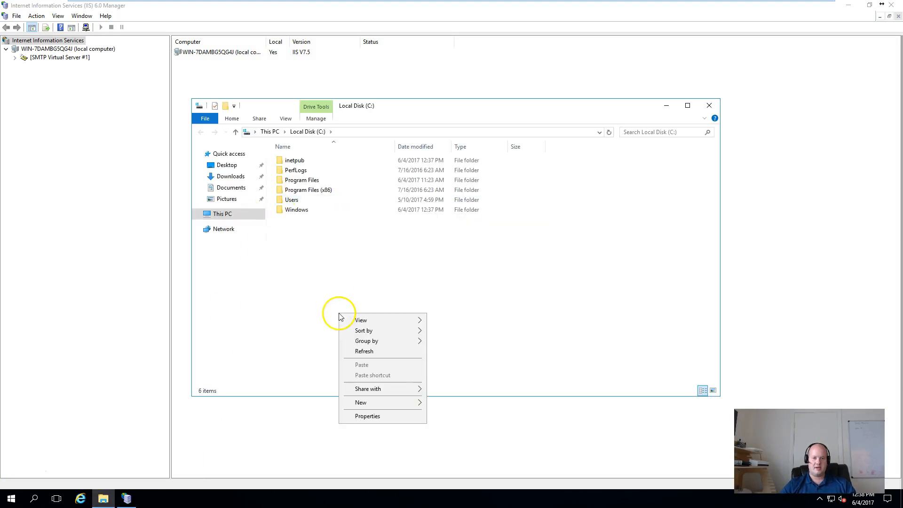
mouse_move(376, 403)
left_click(433, 403)
type("smtp-logs")
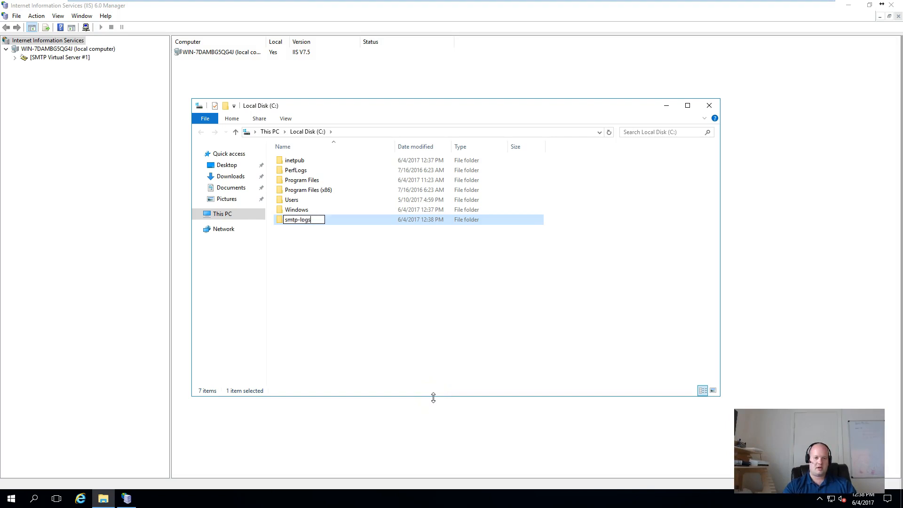
key("Return")
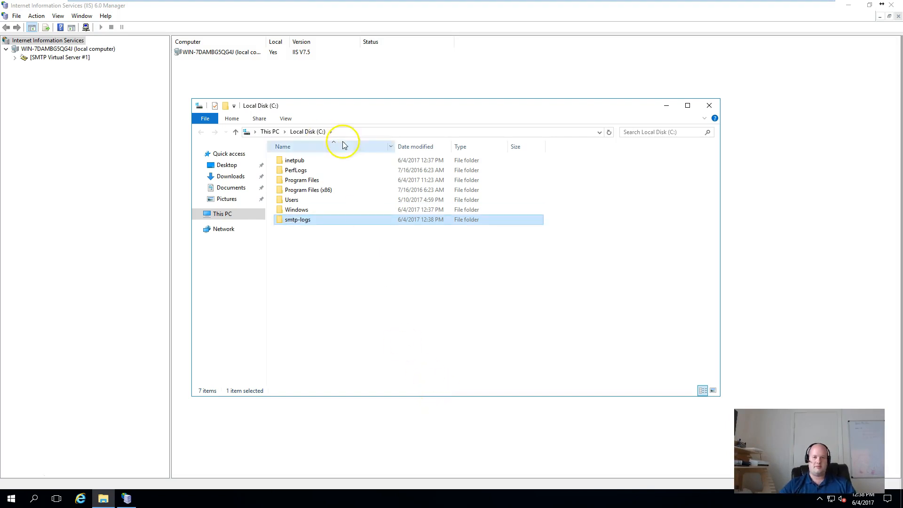
Set the logging properties' log file directory to C:\smtp-logs.
double_click(331, 219)
left_click(369, 133)
key("ctrl+c")
key("BackSpace")
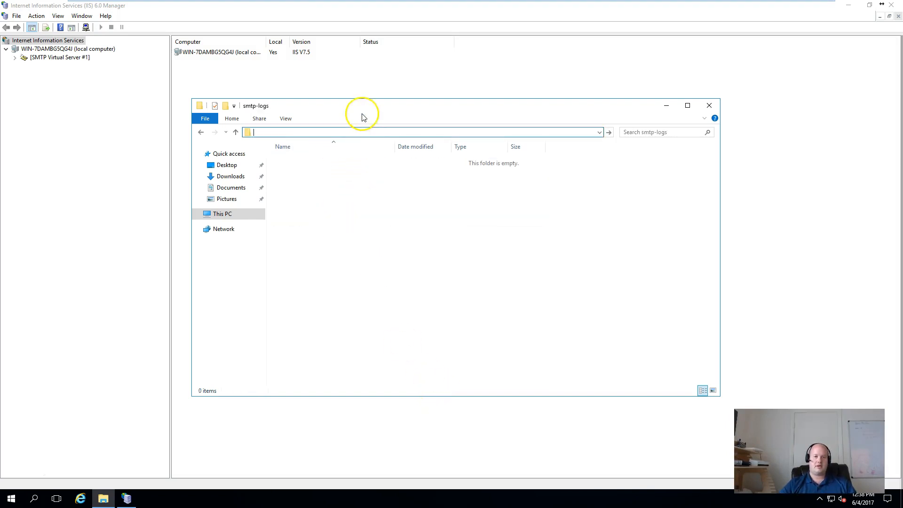
left_click_drag(444, 102, 707, 166)
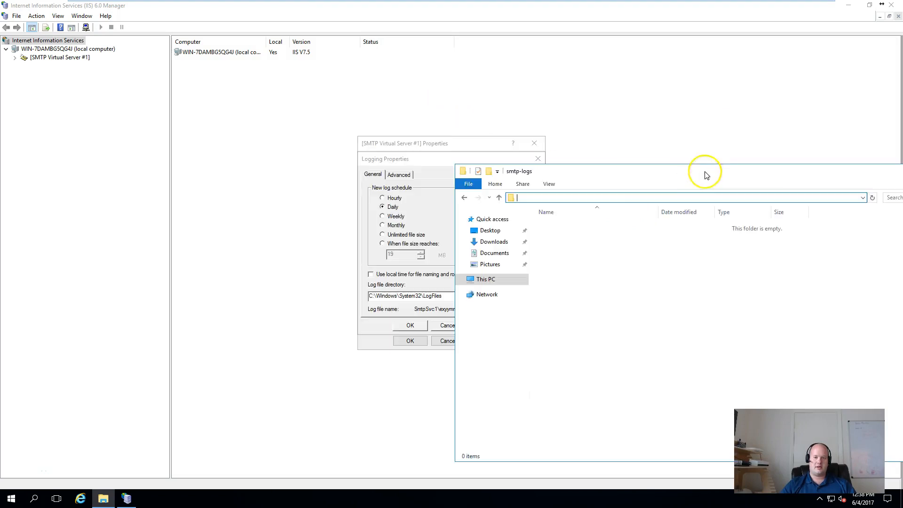
left_click(418, 295)
key("ctrl+a")
key("ctrl+v")
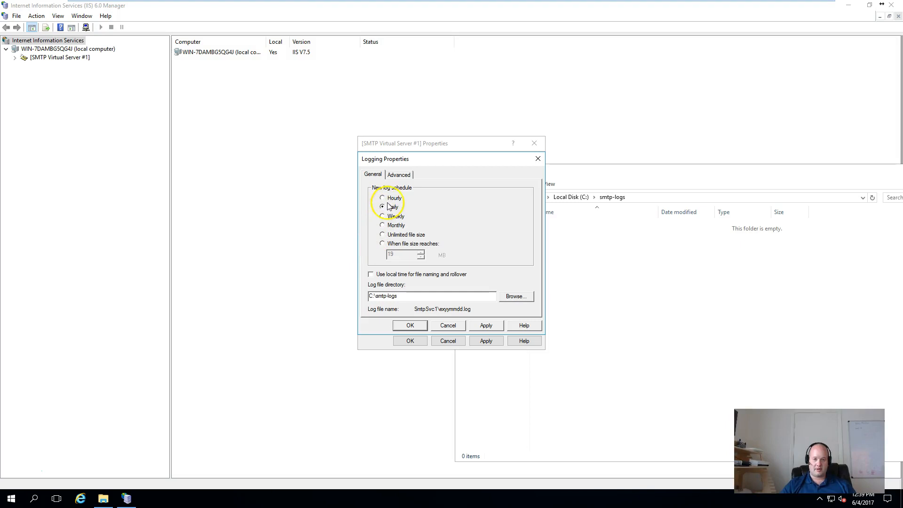
Check every extended logging field, Date through Referer, and accept the logging settings.
left_click(397, 175)
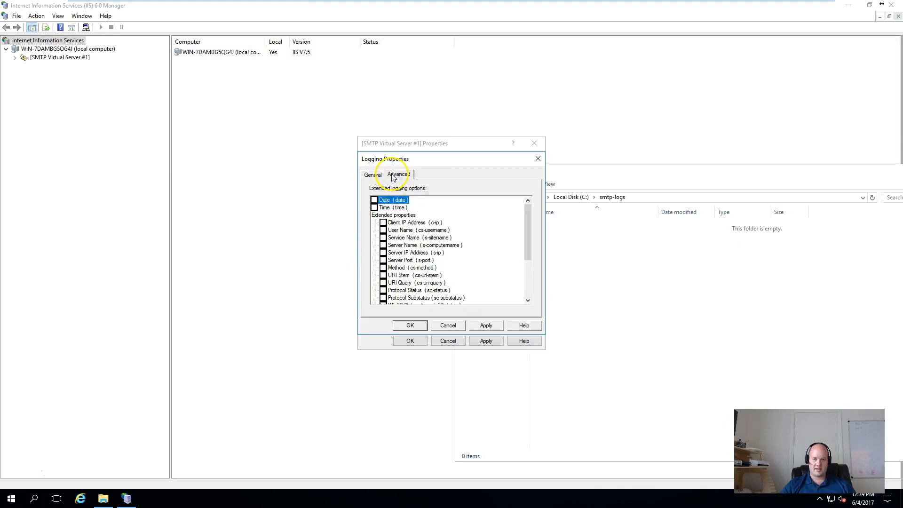
key("space")
key("Down")
key("space")
key("Down")
key("Down")
key("space")
key("Down")
key("space")
key("Down")
key("space")
key("Down")
key("space")
key("Down")
key("space")
key("Down")
key("space")
key("Down")
key("space")
key("Down")
key("space")
key("Down")
key("space")
key("Down")
key("space")
key("Down")
key("space")
key("Down")
key("space")
key("Down")
key("space")
key("Down")
key("space")
key("Down")
key("space")
key("Down")
key("space")
key("Down")
key("space")
key("Down")
key("space")
key("Down")
key("space")
key("Down")
key("space")
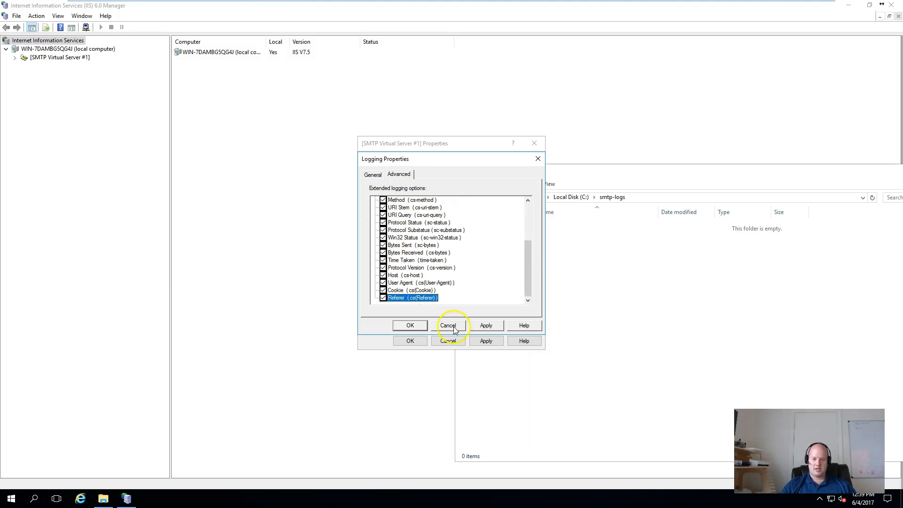
left_click(415, 326)
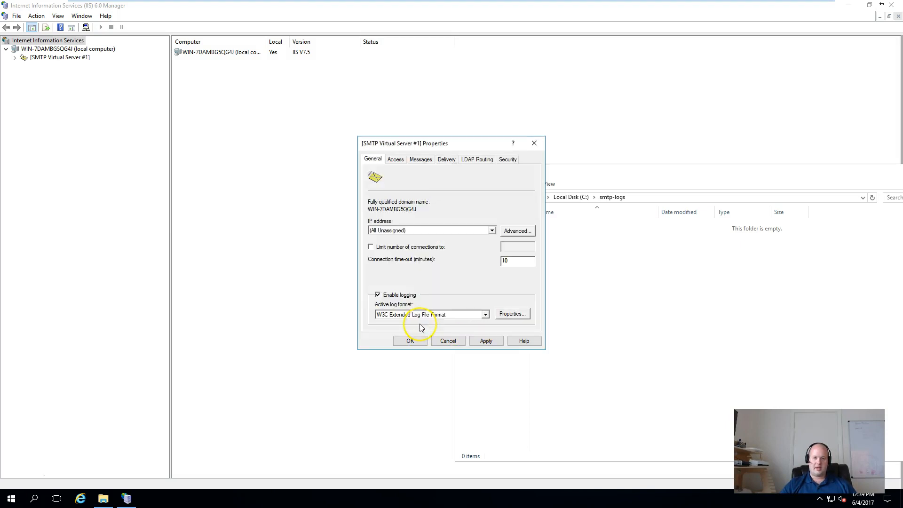
Try binding the IP address to 10.208.111.85, then revert it to (All Unassigned).
left_click(403, 161)
left_click(373, 159)
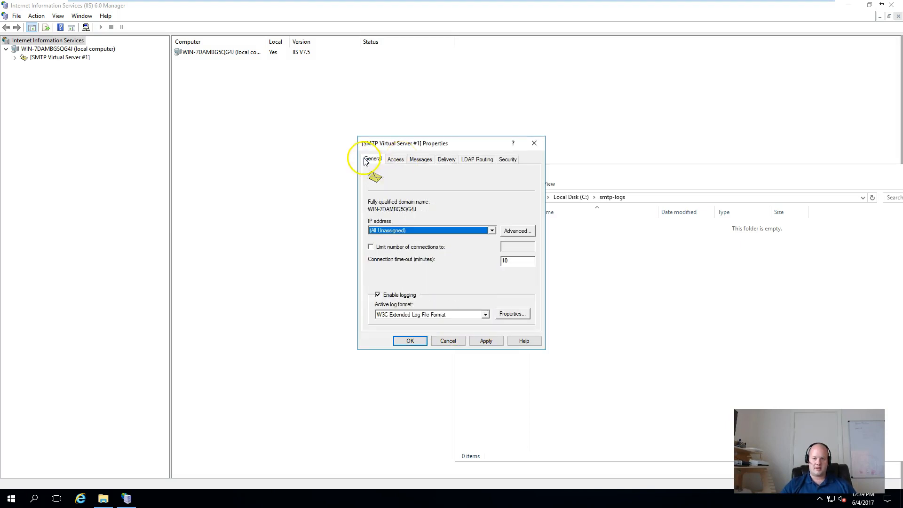
left_click(397, 230)
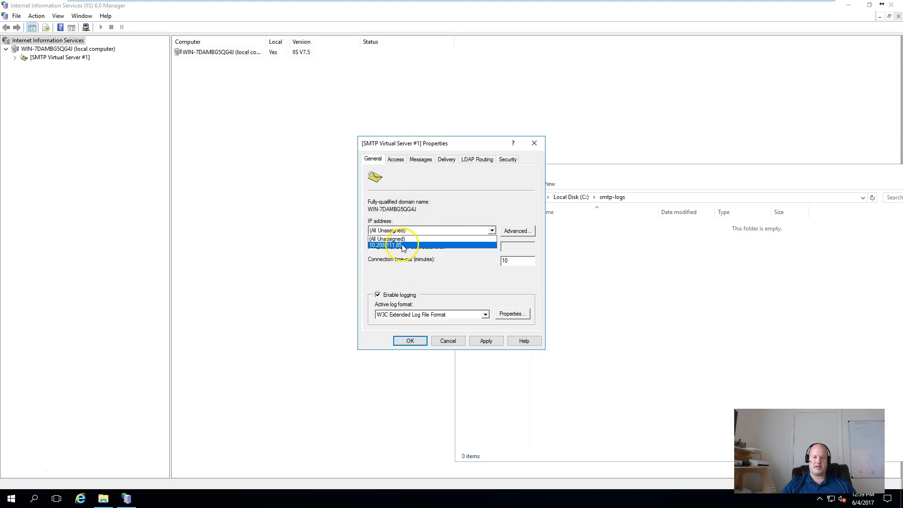
left_click(403, 245)
left_click(389, 231)
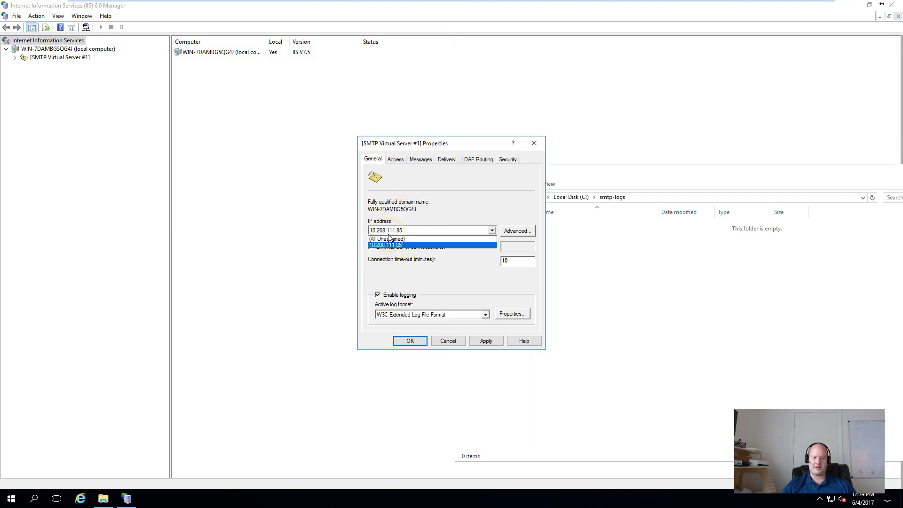
left_click(389, 242)
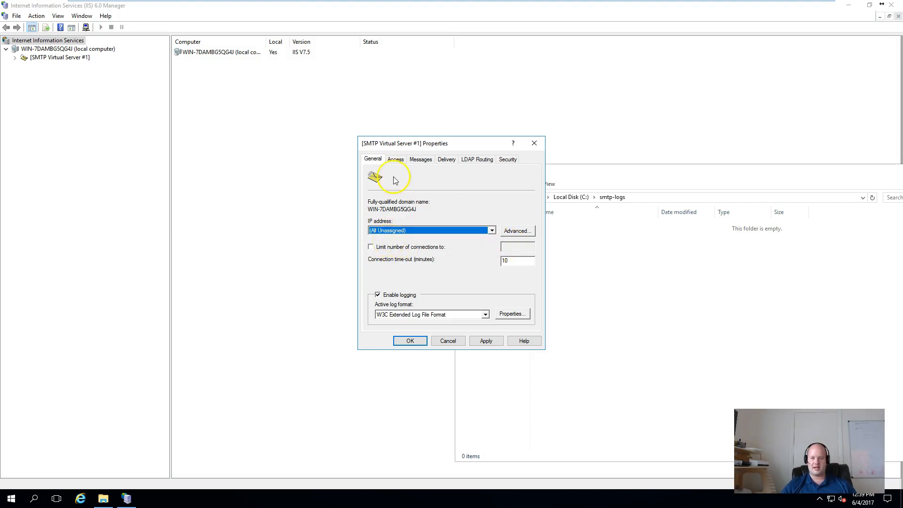
left_click(395, 159)
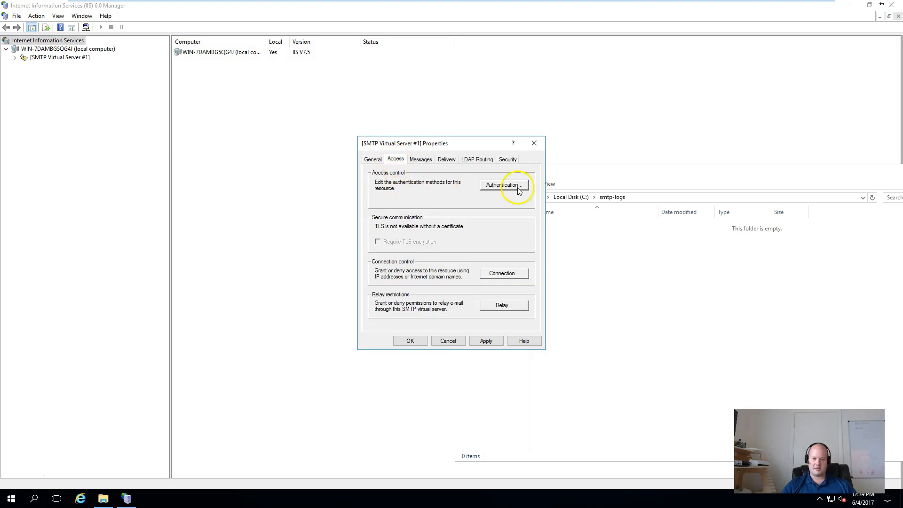
left_click(502, 187)
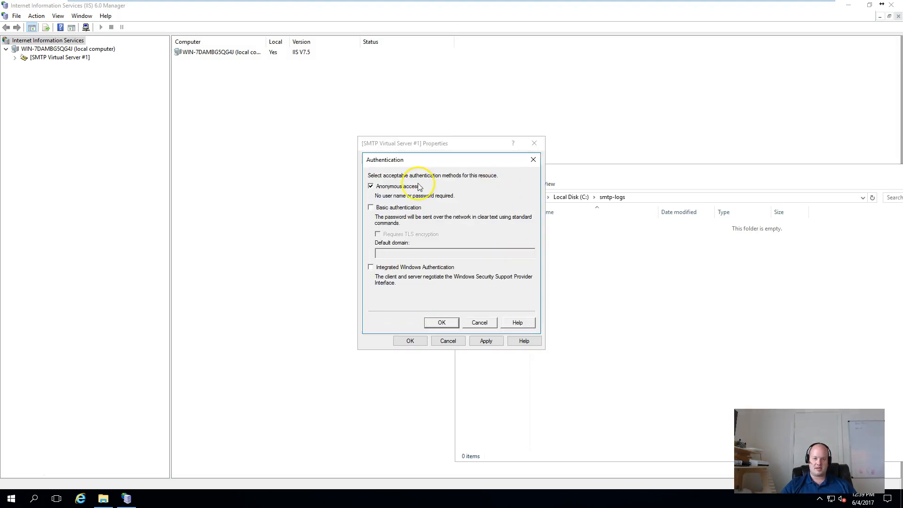
left_click(478, 323)
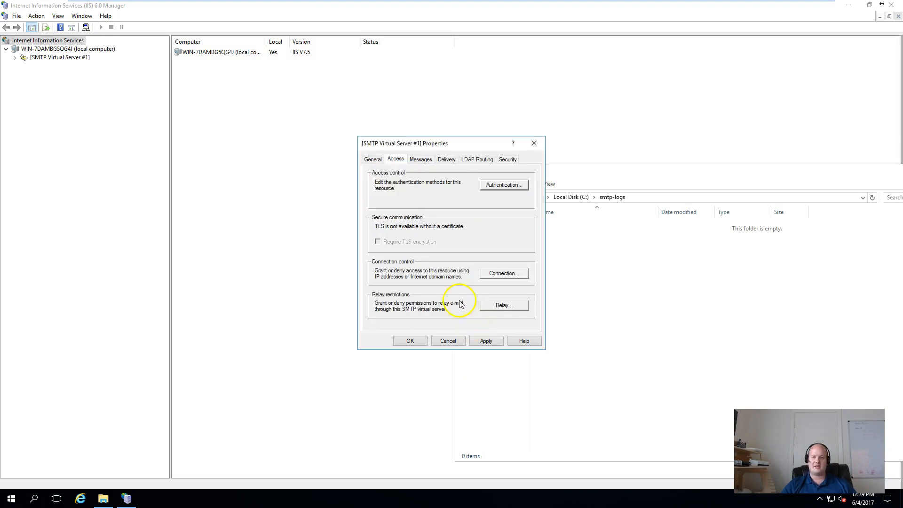
left_click(501, 272)
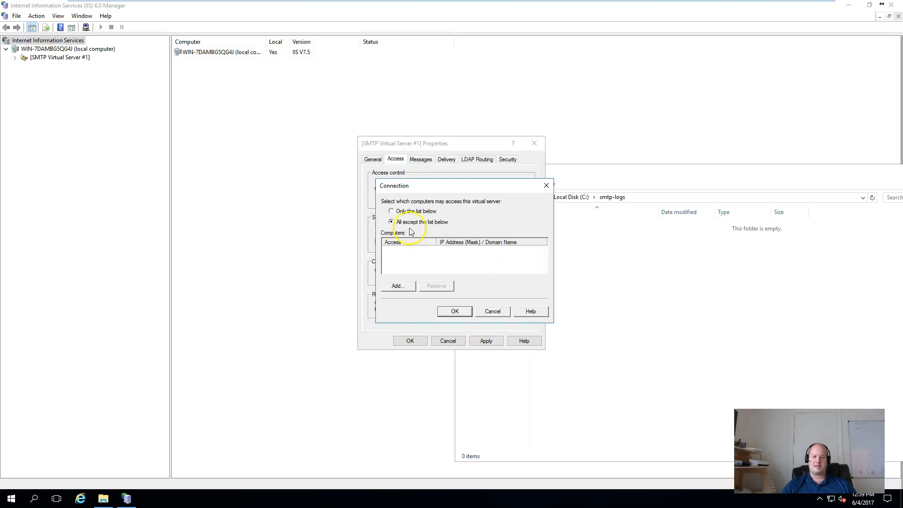
left_click_drag(390, 186, 227, 248)
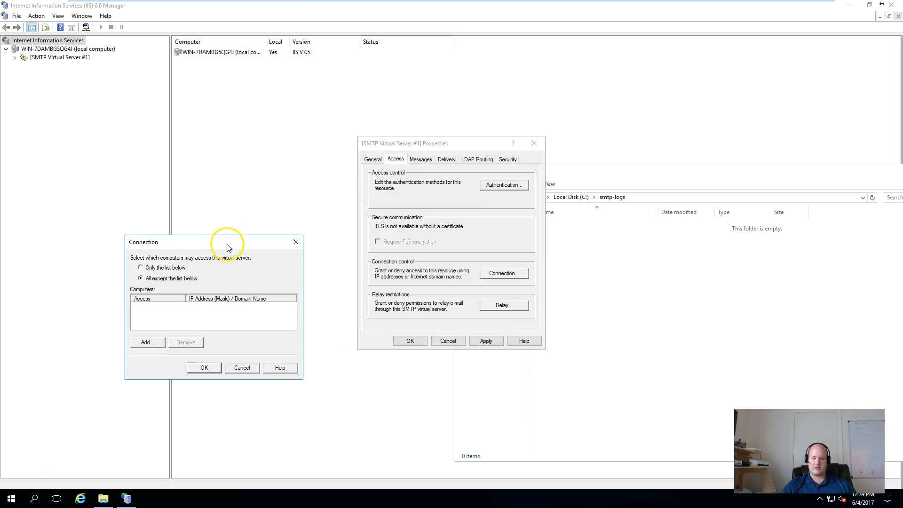
left_click(241, 367)
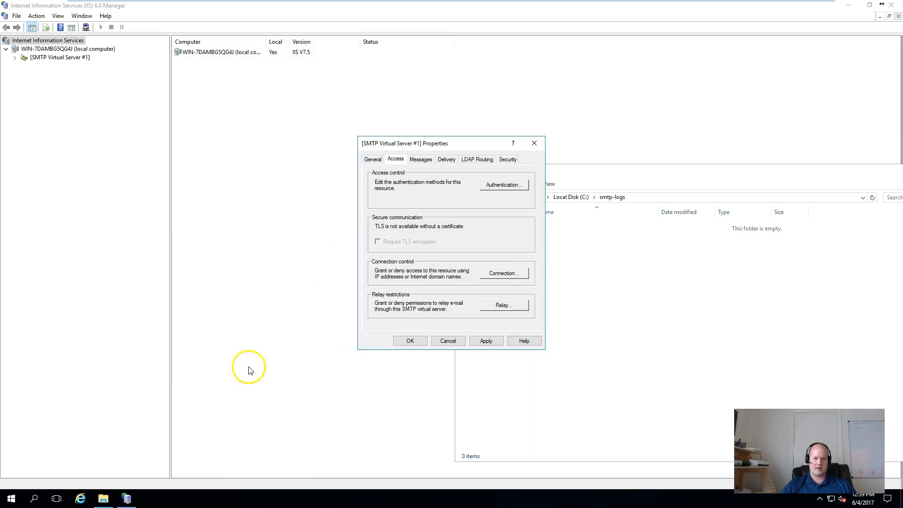
left_click(494, 312)
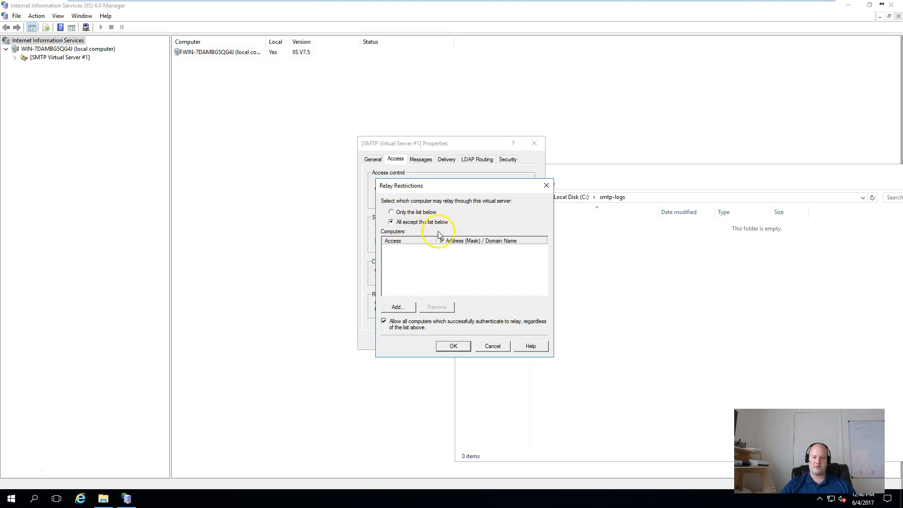
left_click(460, 347)
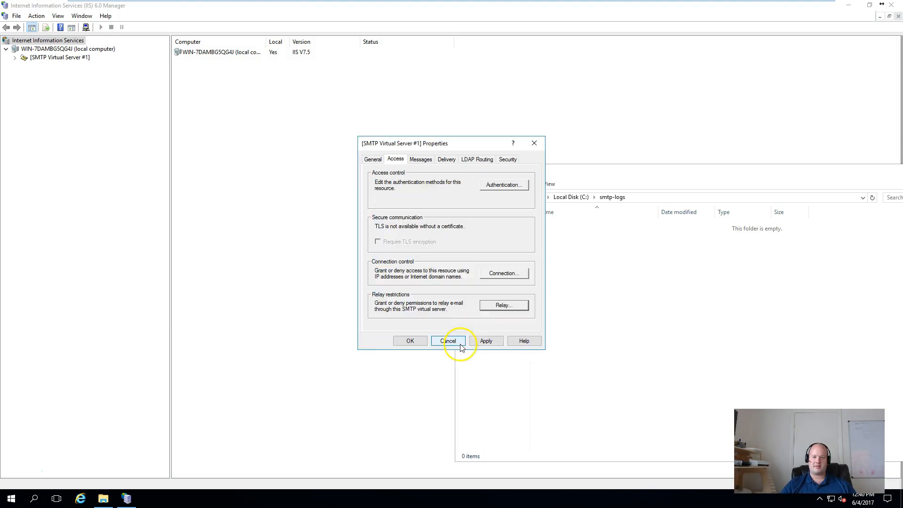
Review the message limits and delivery retry settings, leaving outbound connections unchanged.
left_click(421, 159)
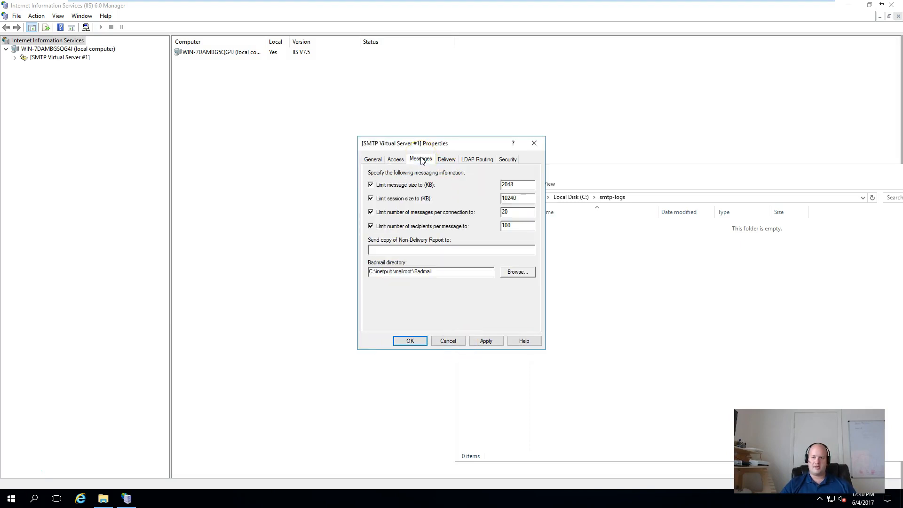
left_click(444, 163)
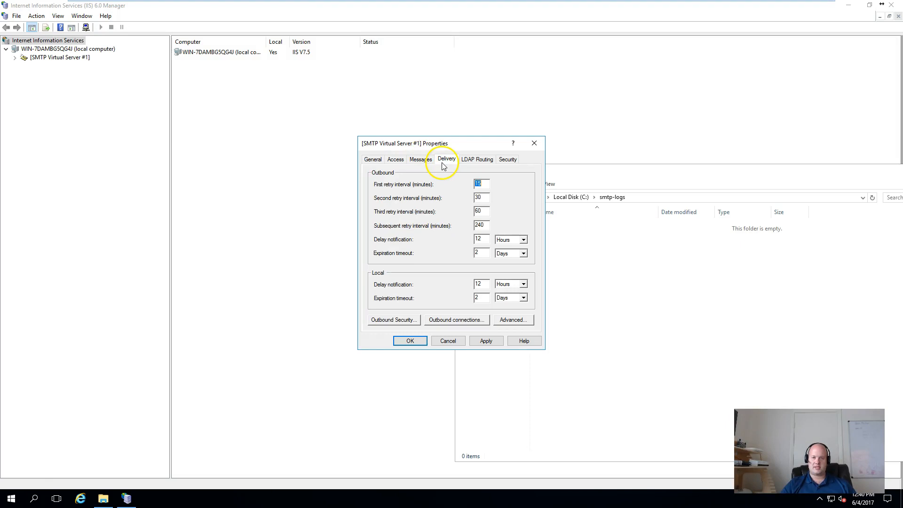
left_click(463, 325)
left_click(482, 283)
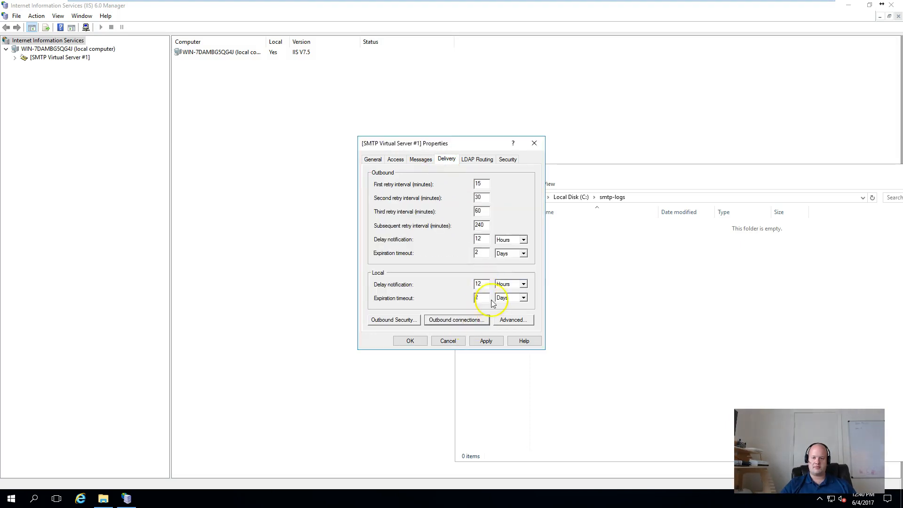
Set the advanced delivery fully-qualified domain name to mail.ipdudes.com, with no smart host.
left_click(506, 324)
left_click_drag(456, 235, 250, 224)
type("mail.ipdudes.com")
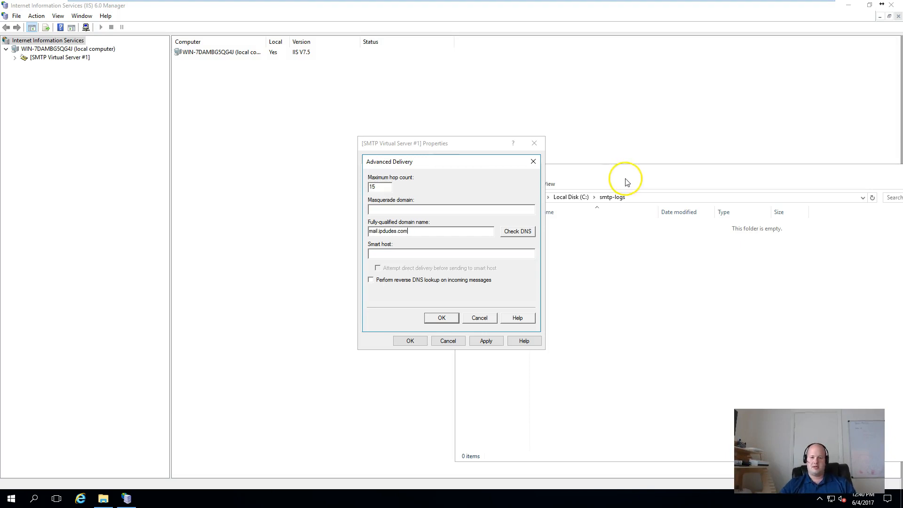
left_click(394, 254)
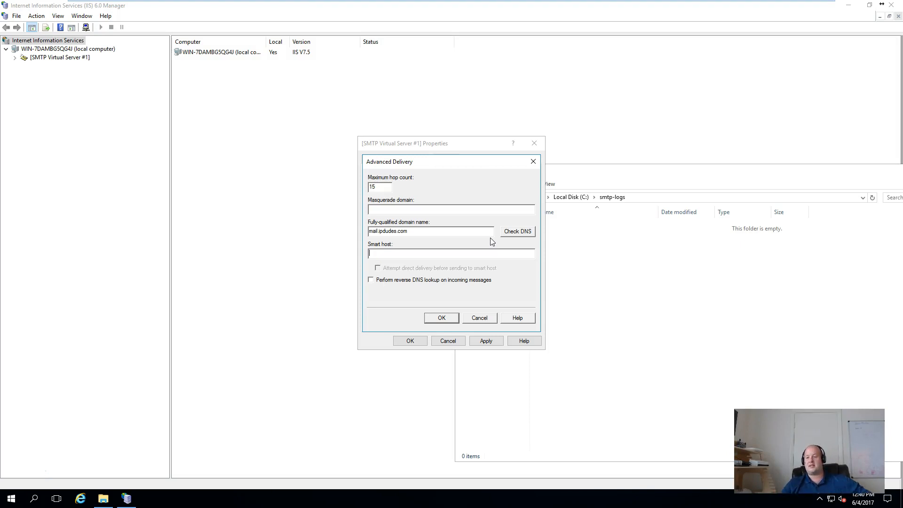
left_click(508, 243)
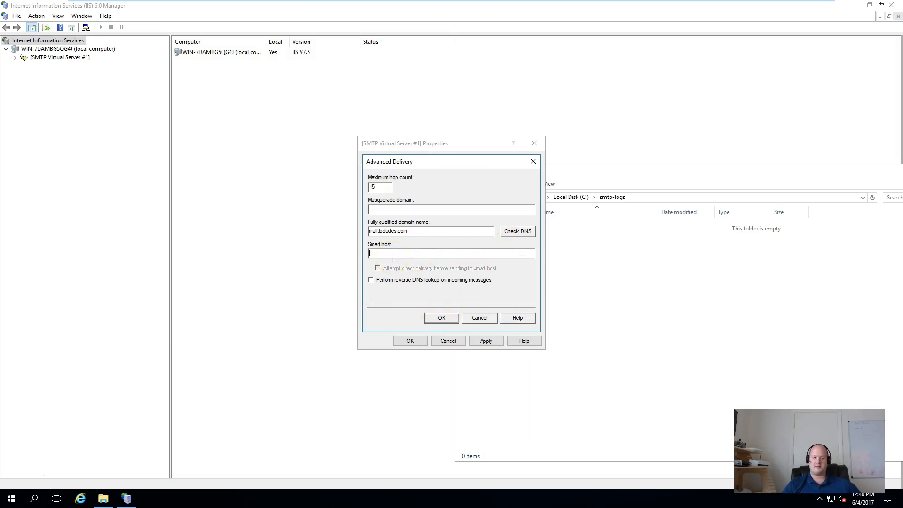
left_click(440, 321)
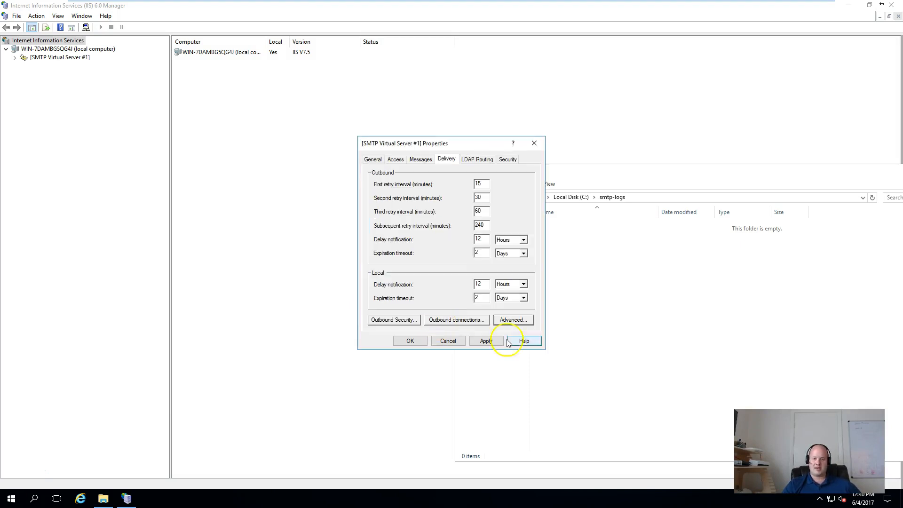
Recheck the message and access settings, then save the virtual server properties with OK.
left_click(426, 162)
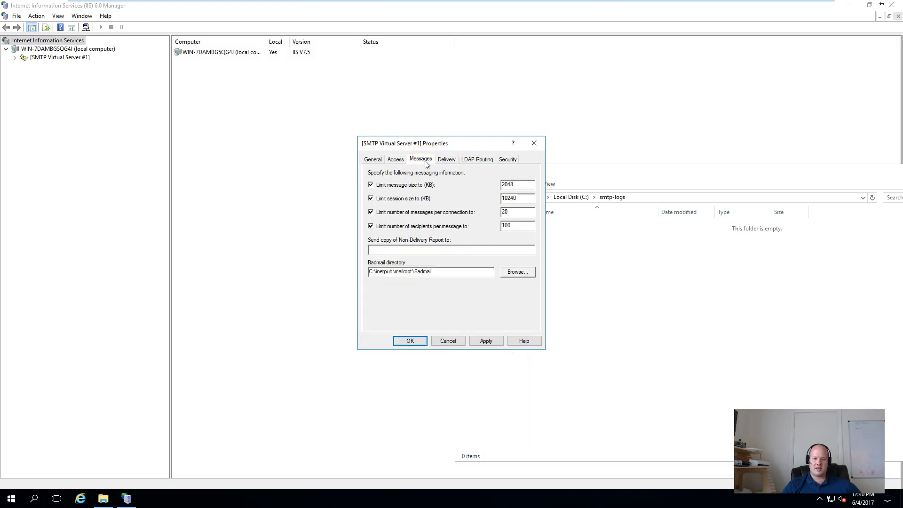
left_click(393, 161)
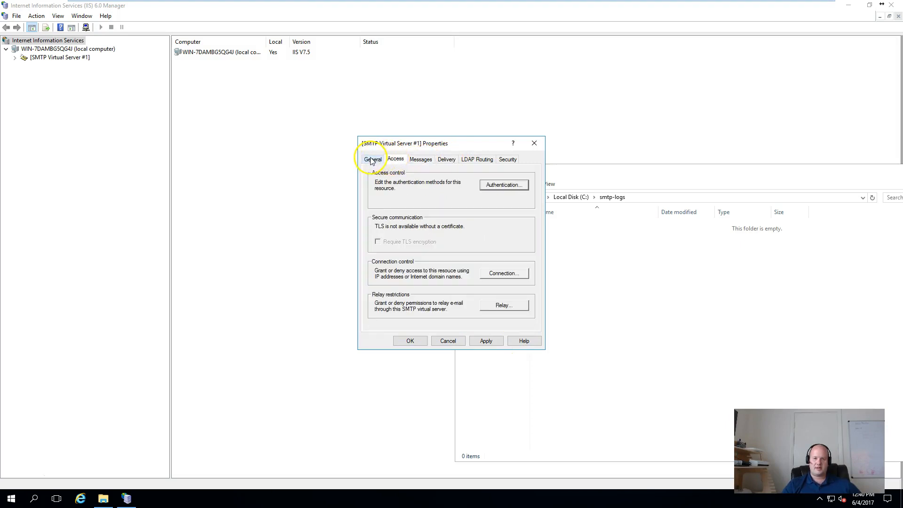
left_click(370, 157)
left_click(418, 342)
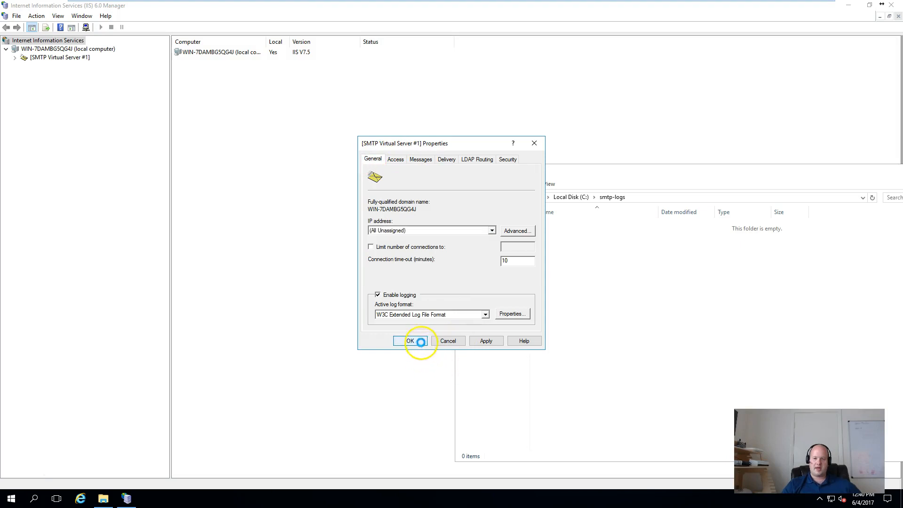
Maximize SecureCRT and connect to the saved 10.208.111.85 telnet session, receiving the mail.ipdudes.com banner.
left_click_drag(578, 174, 323, 131)
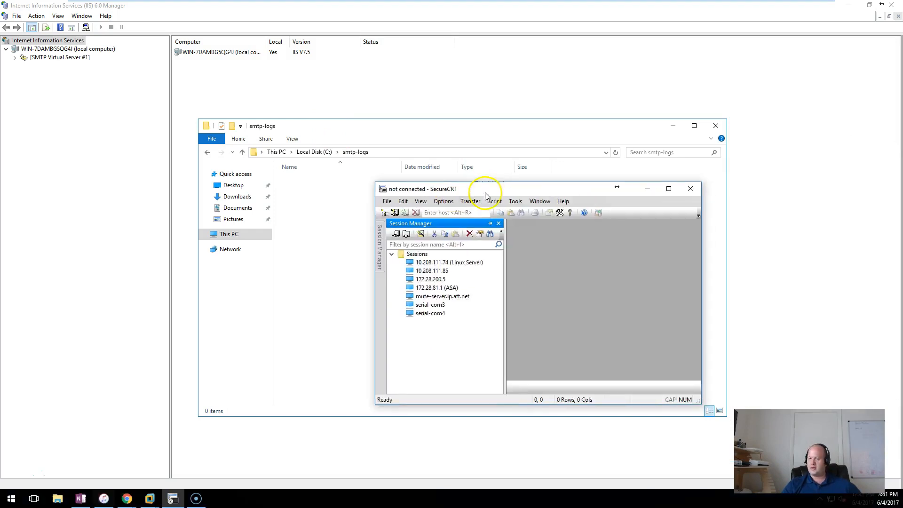
double_click(484, 179)
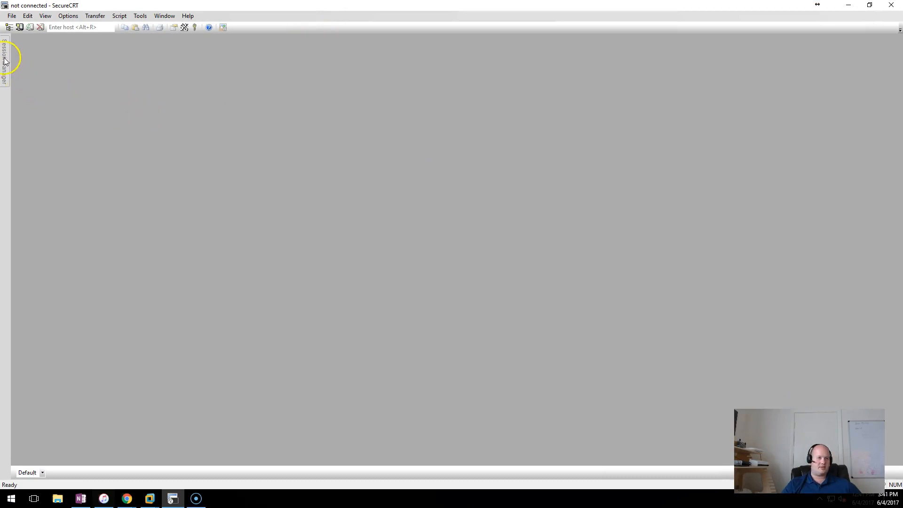
mouse_move(5, 62)
left_click(43, 87)
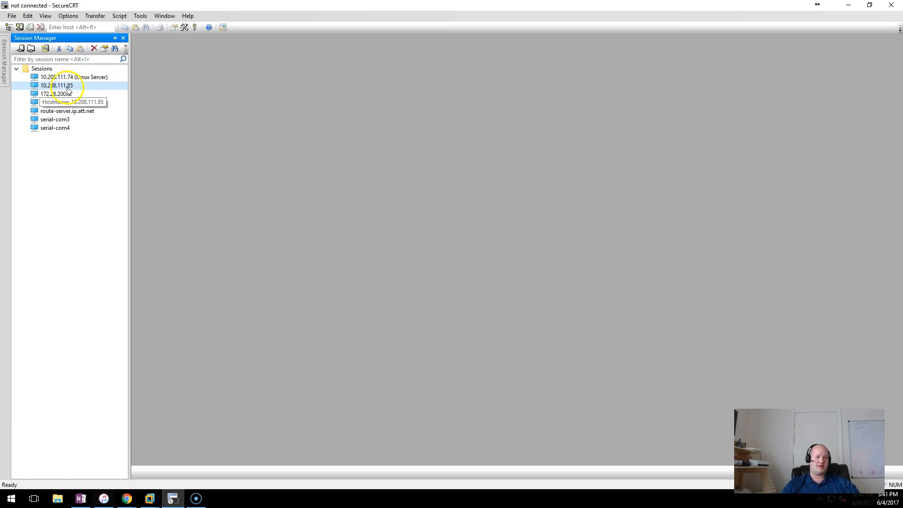
double_click(63, 88)
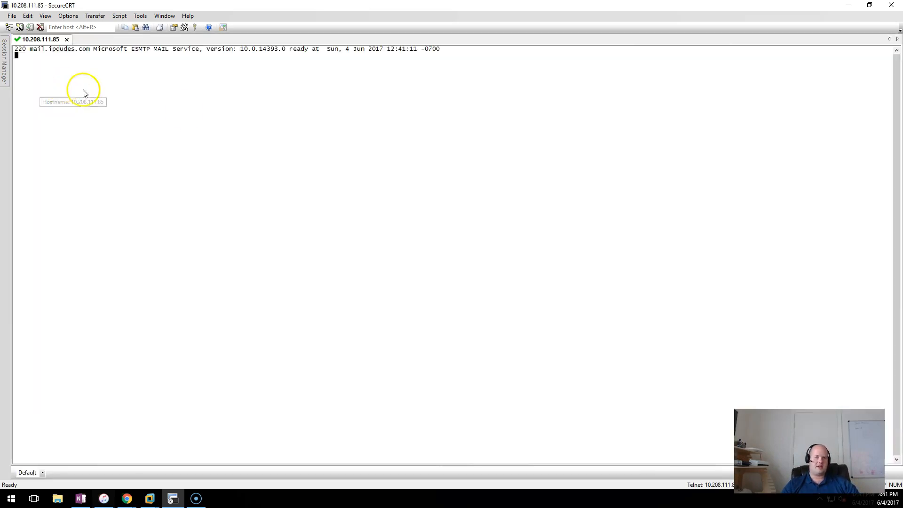
left_click_drag(179, 6, 598, 126)
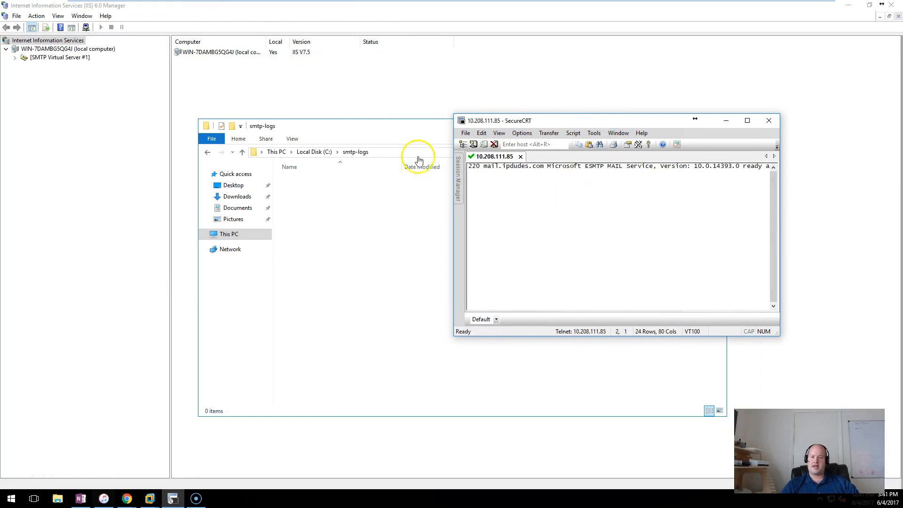
left_click(402, 129)
left_click_drag(402, 129, 283, 167)
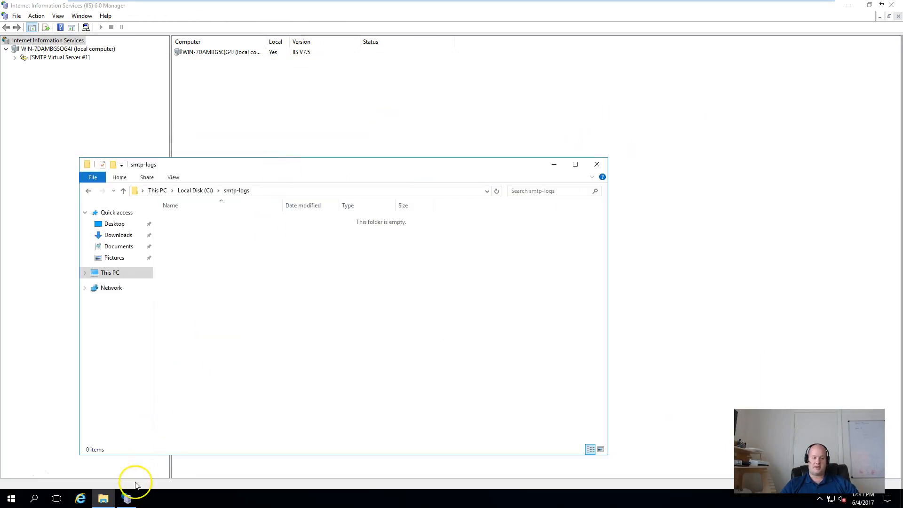
Greet the server with ehlo and give the sender address with mail from.
key("alt+Tab")
type("e")
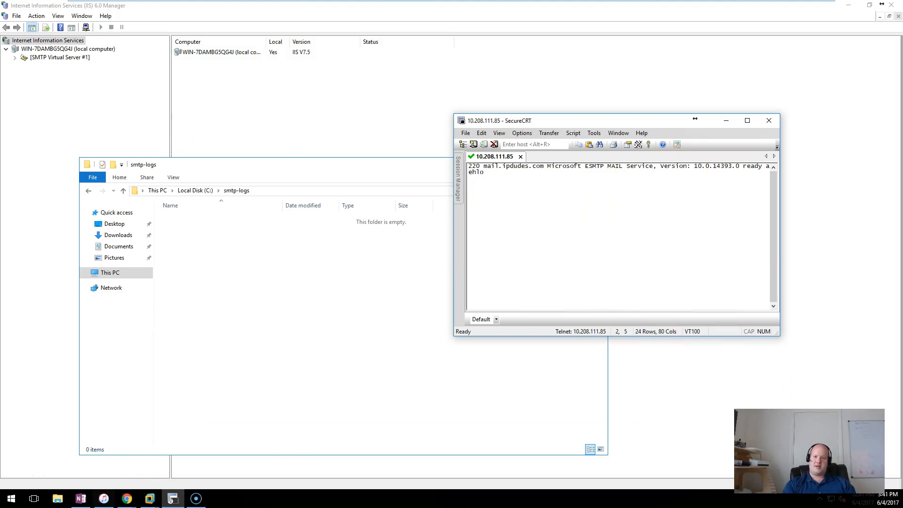
type("hlo")
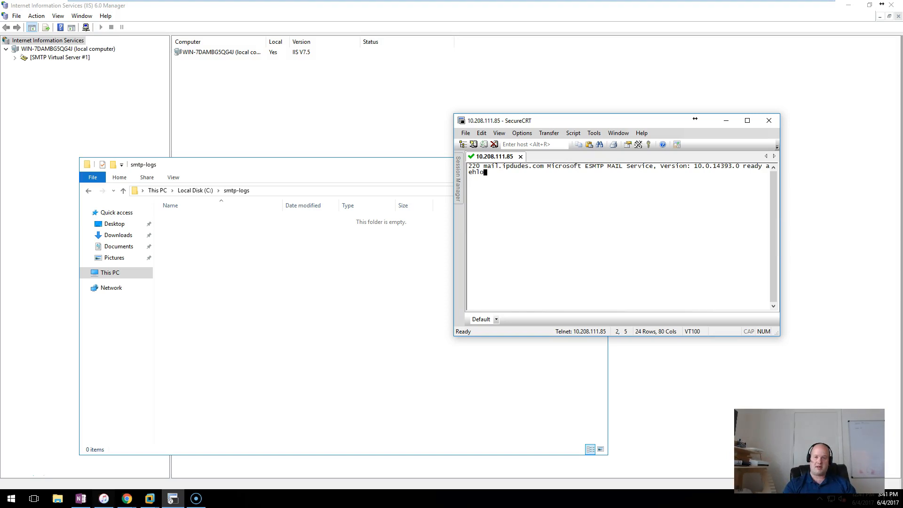
key("Return")
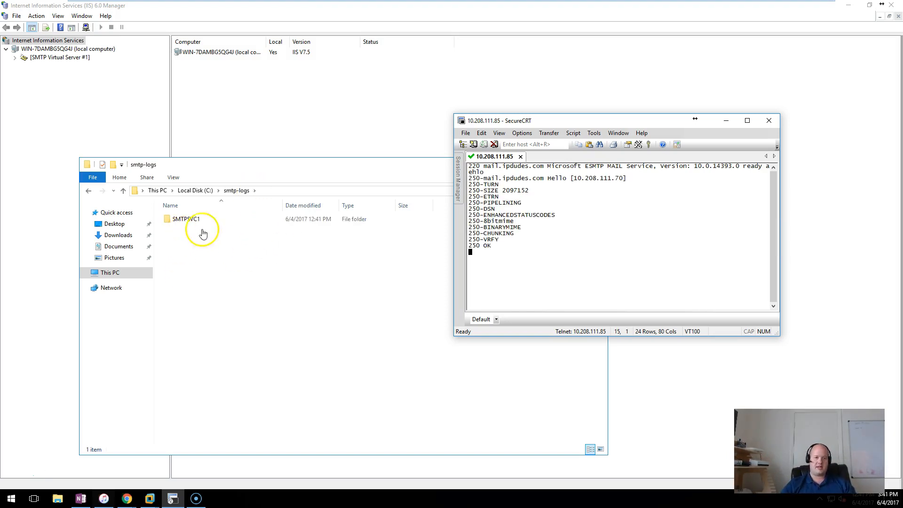
type("mail from")
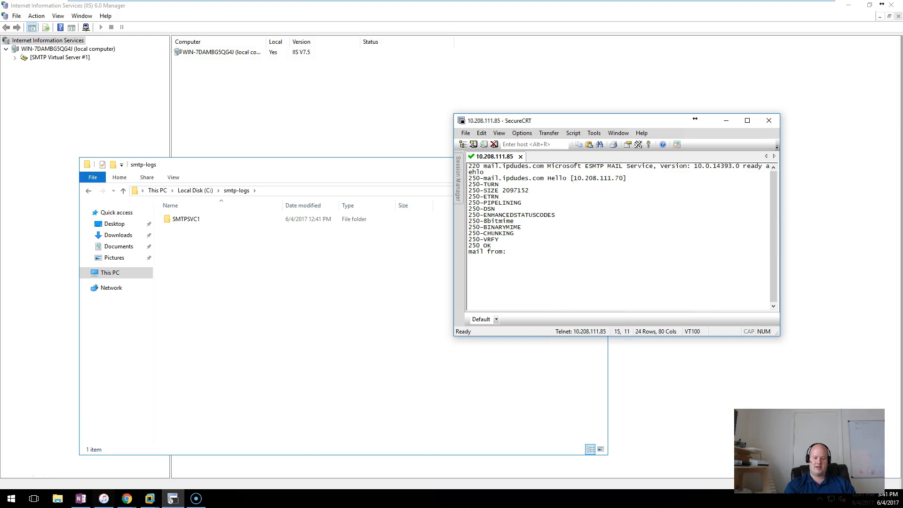
key("Return")
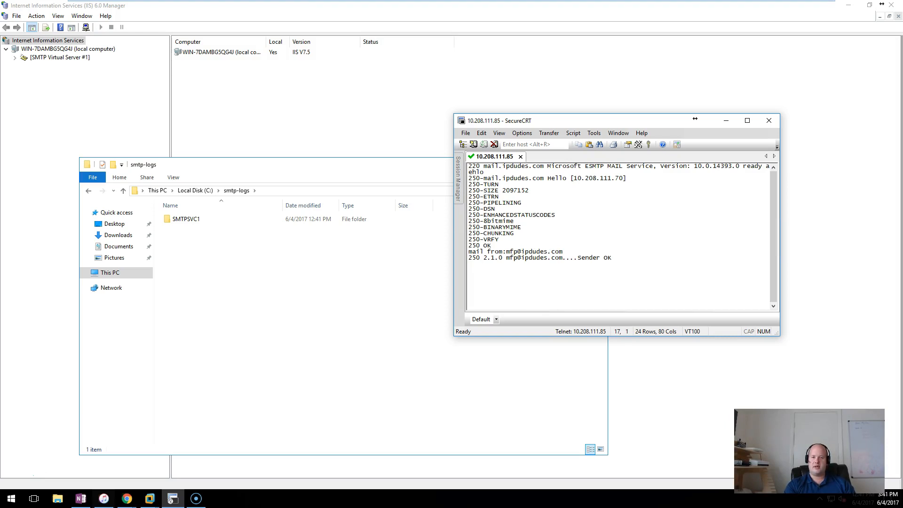
Give the recipient address, then send data 'this is the test message' to queue it.
type("rcpt to:")
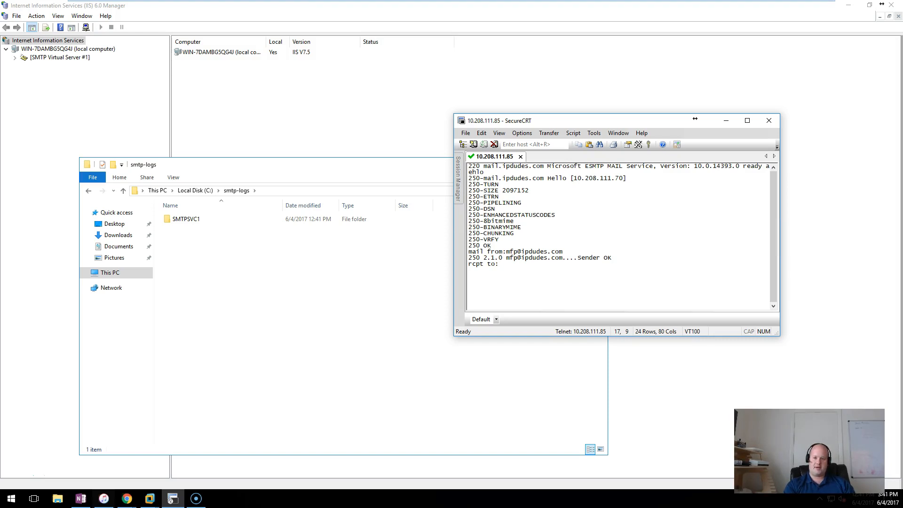
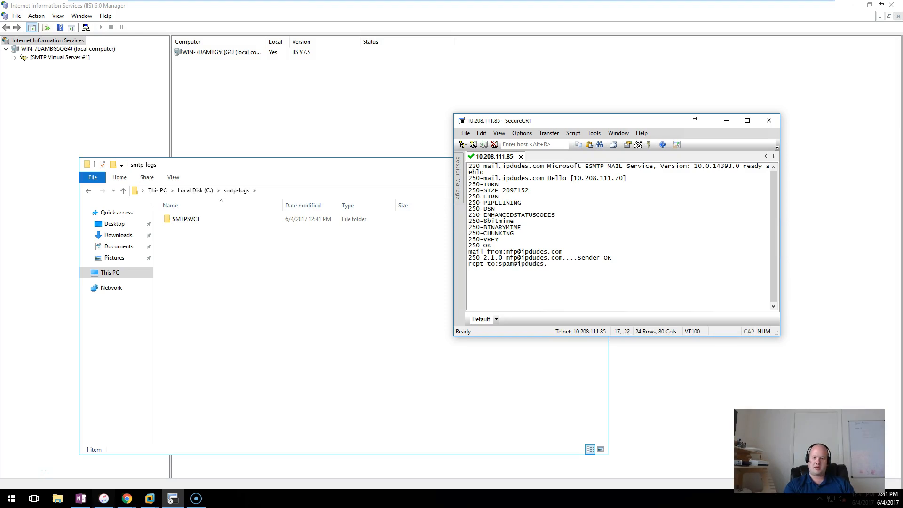
key("Return")
type("data")
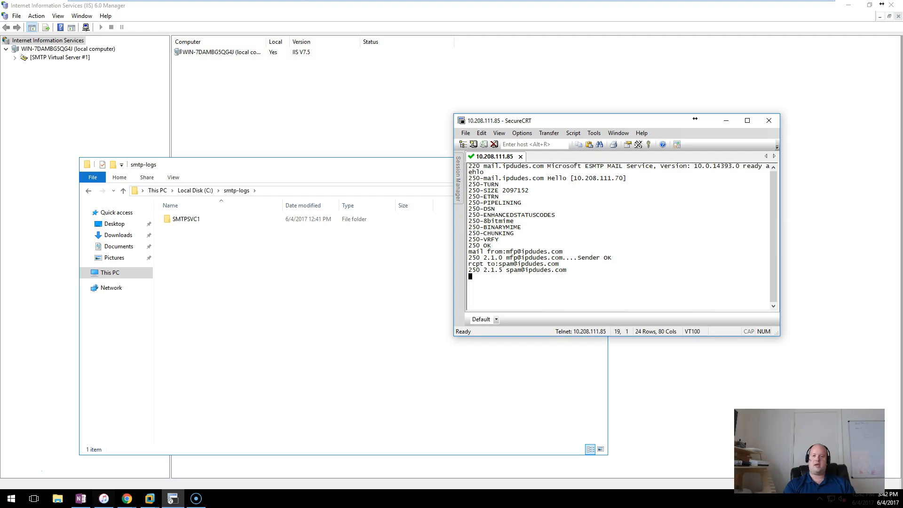
key("Return")
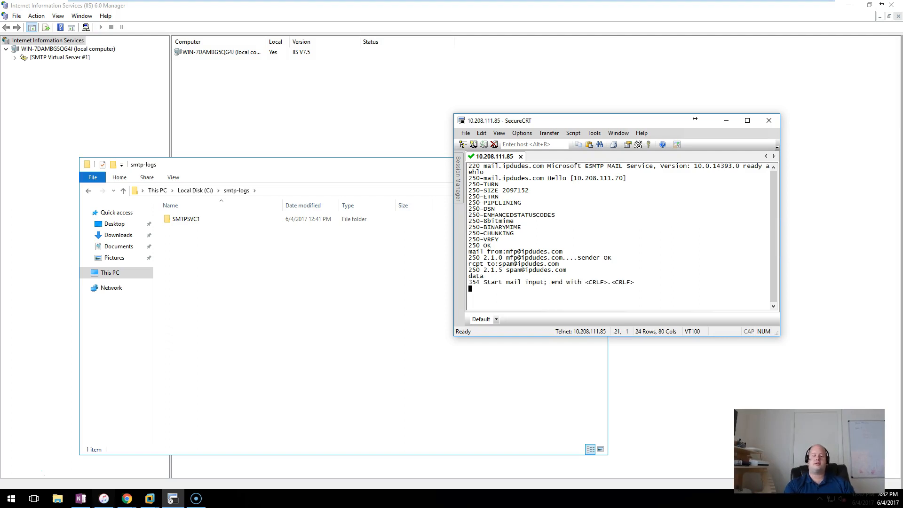
type("this")
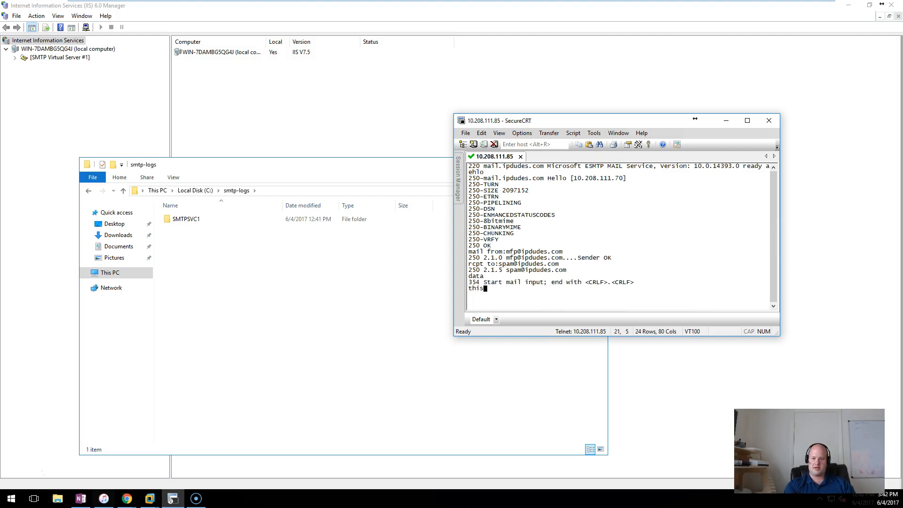
type(" is the test message")
key("Return")
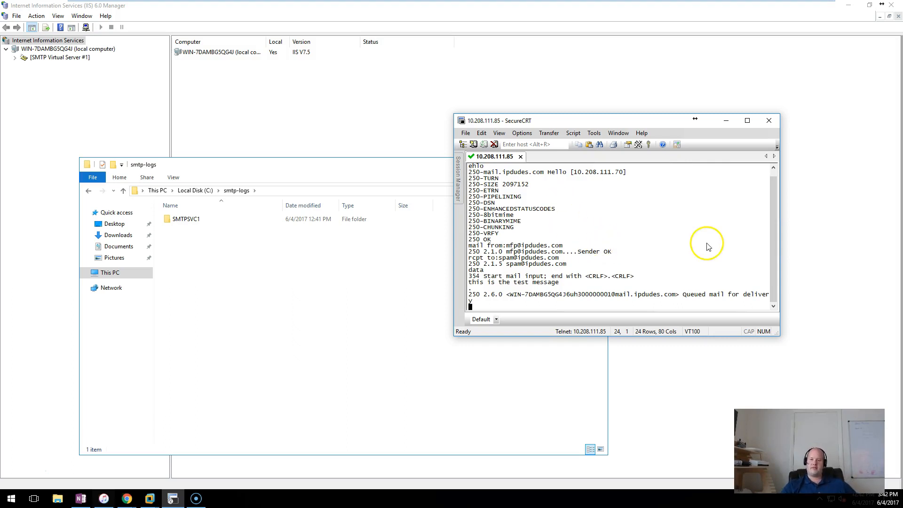
left_click(775, 121)
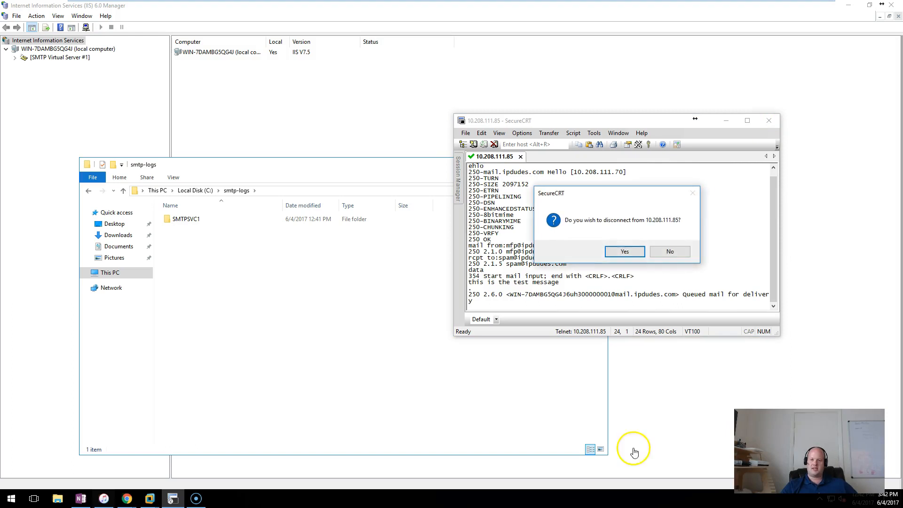
left_click_drag(619, 200, 580, 285)
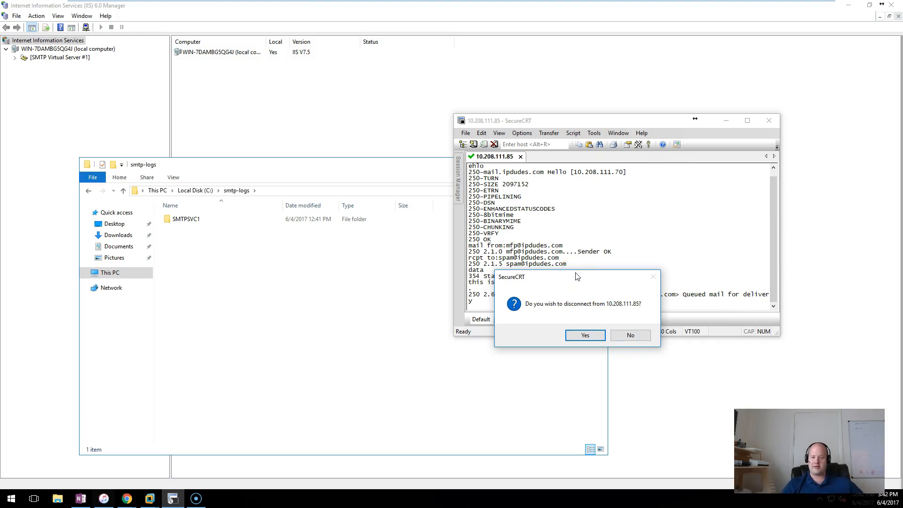
left_click_drag(556, 278, 603, 167)
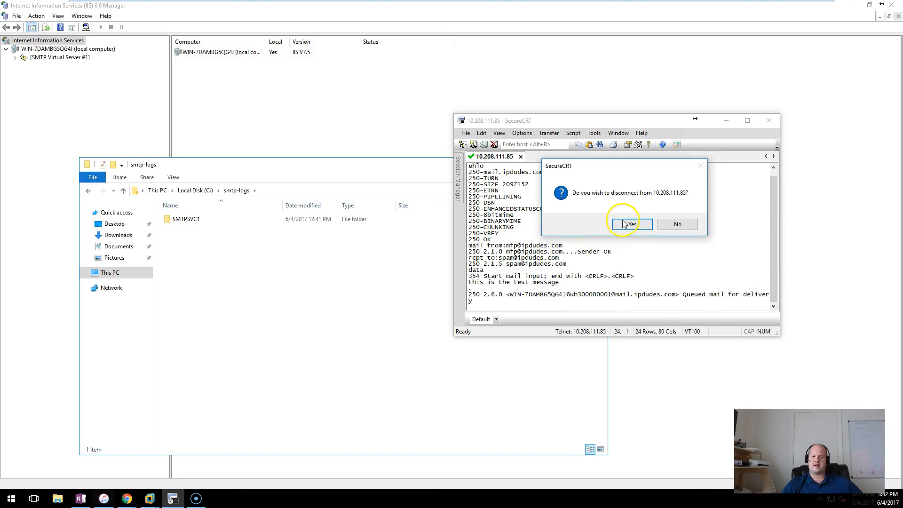
left_click(683, 226)
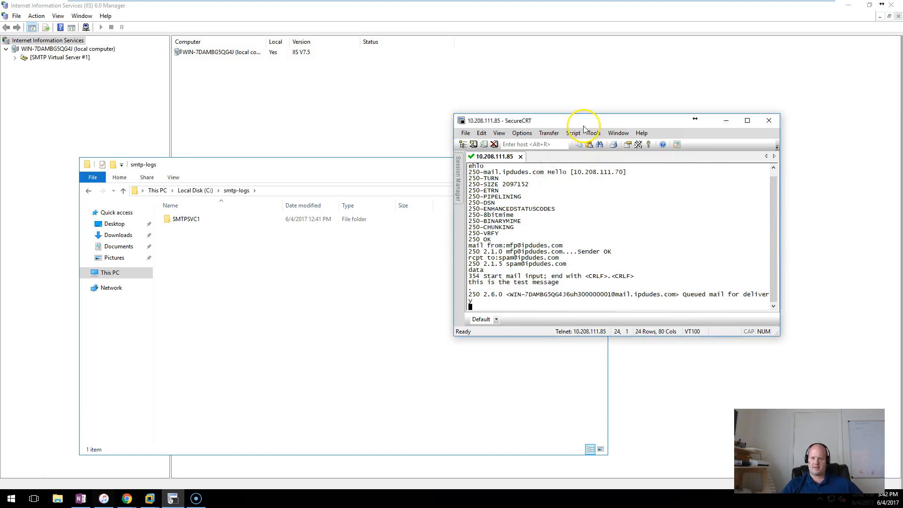
left_click_drag(582, 121, 597, 120)
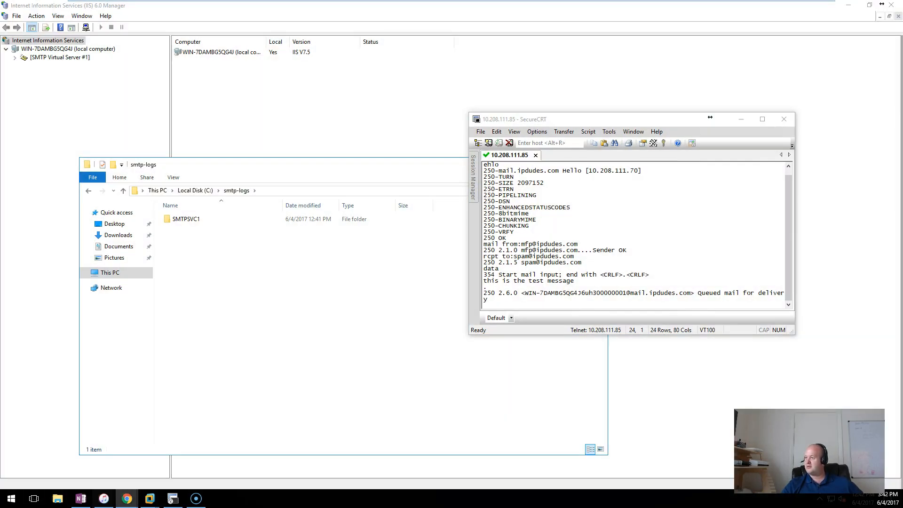
key("super+r")
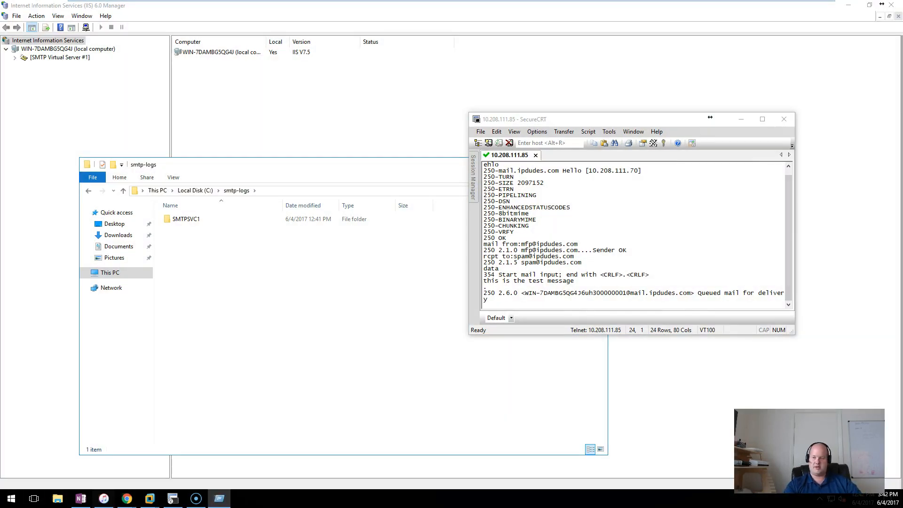
key("Return")
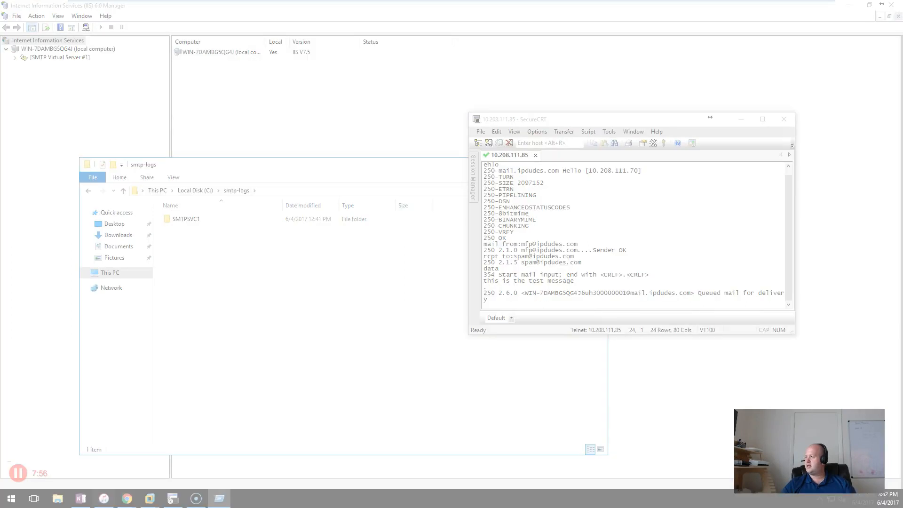
Show the Snipping Tool capture of the test mail in spam, then return to the smtp-logs folder.
left_click_drag(902, 94, 381, 117)
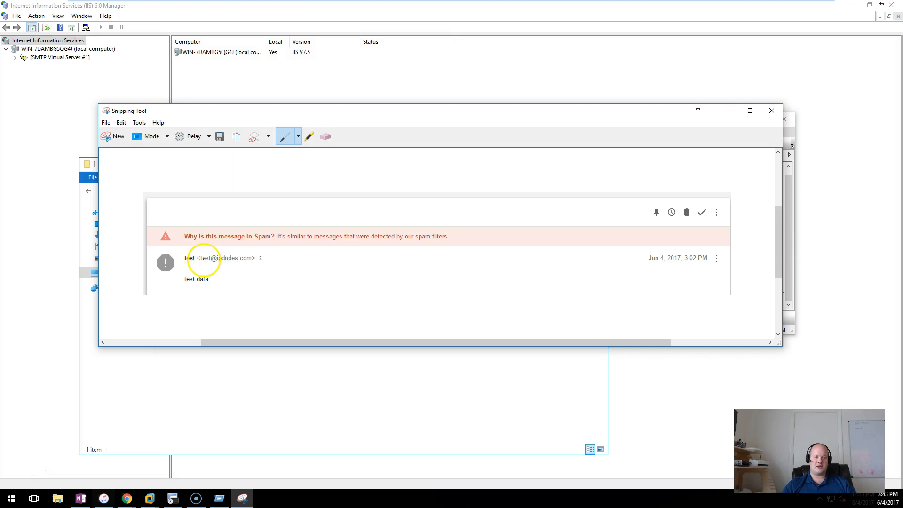
left_click_drag(353, 115, 626, 214)
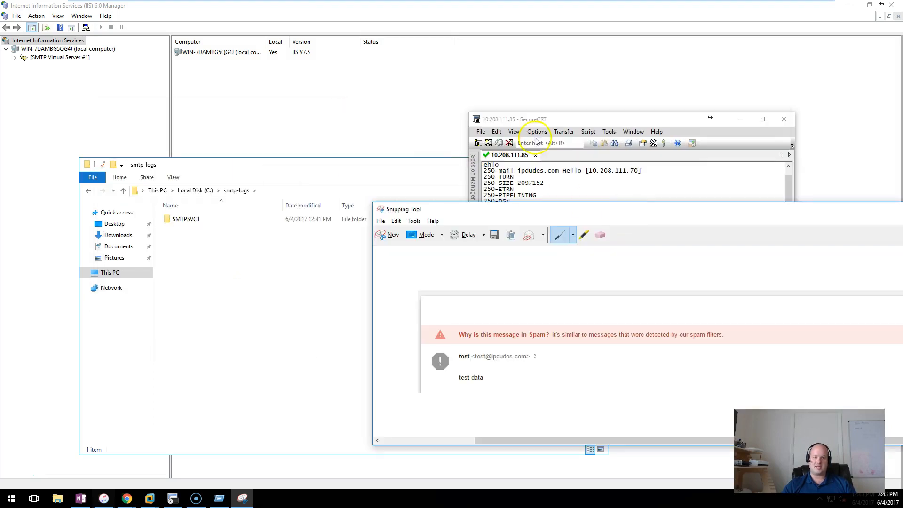
left_click(534, 118)
left_click(258, 122)
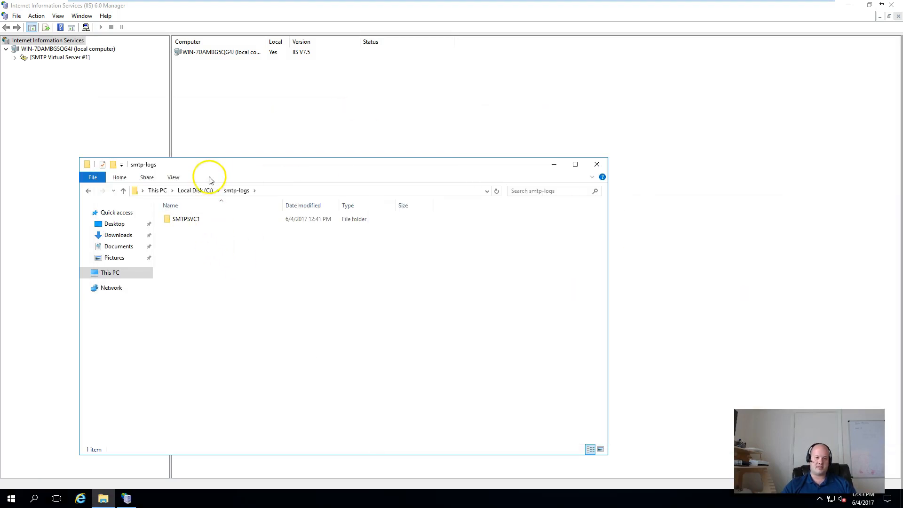
Open the ex170604 log from the SMTPSVC1 folder in Notepad.
left_click_drag(209, 167, 353, 141)
double_click(331, 194)
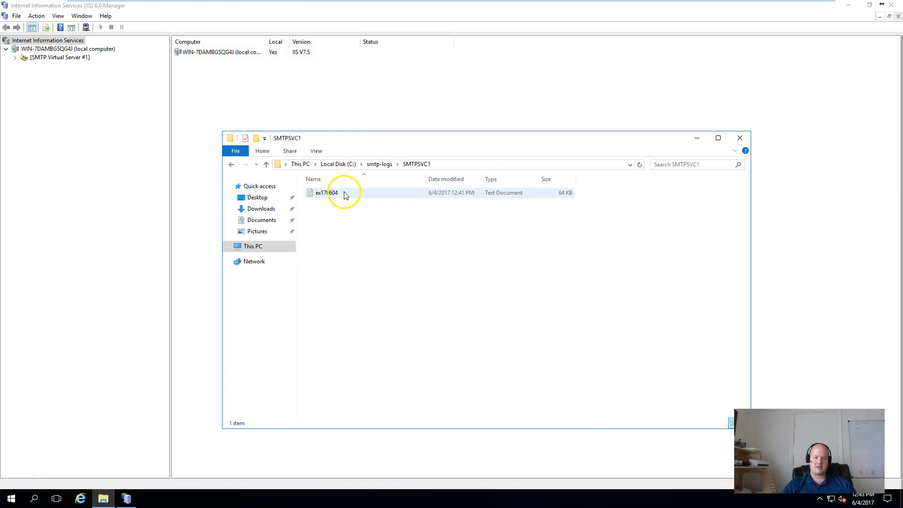
double_click(345, 194)
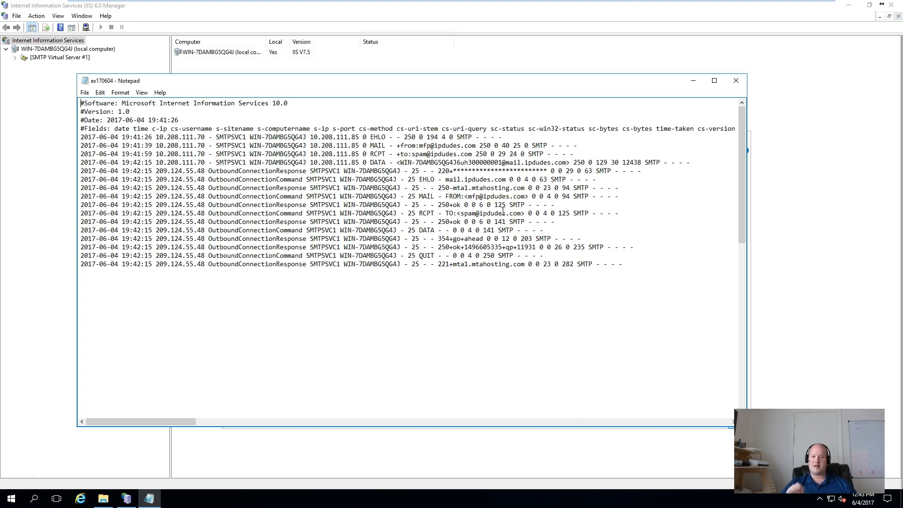
Review the logged telnet test session and outbound delivery entries in ex170604.
left_click_drag(635, 265, 77, 137)
left_click(438, 226)
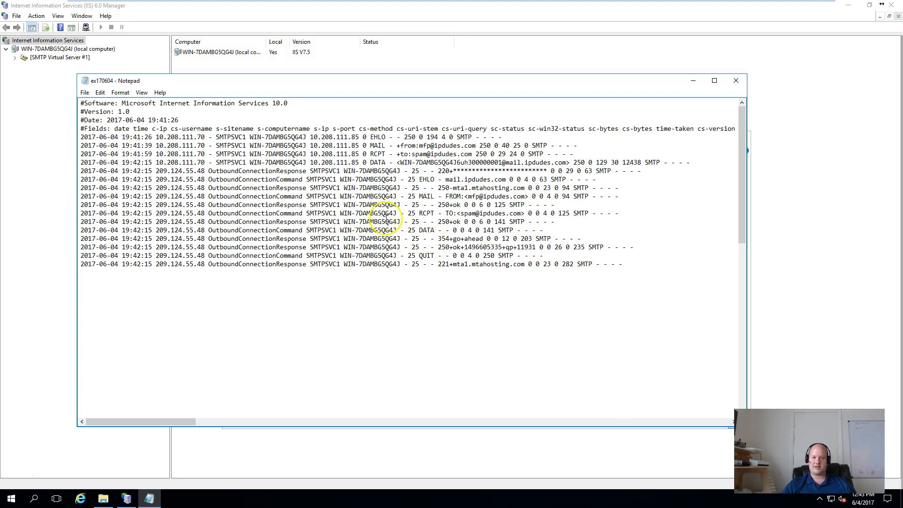
left_click_drag(743, 152, 744, 167)
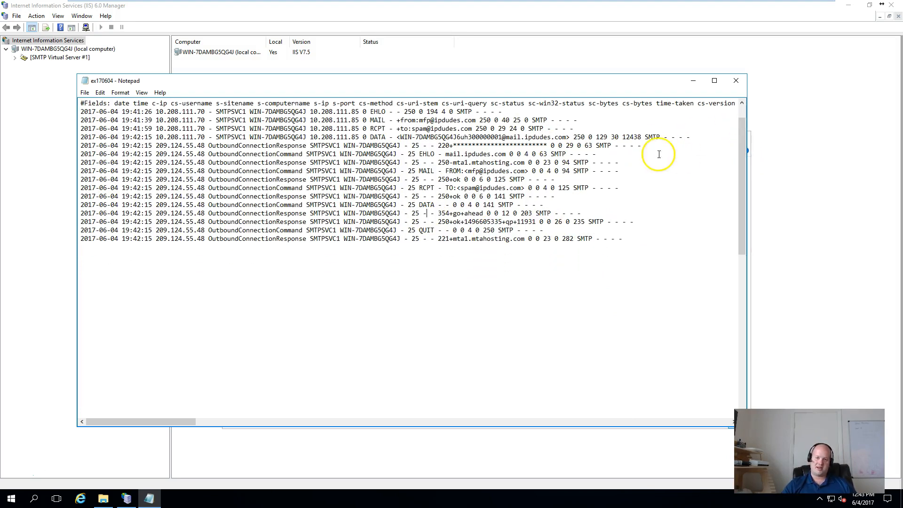
left_click(614, 238)
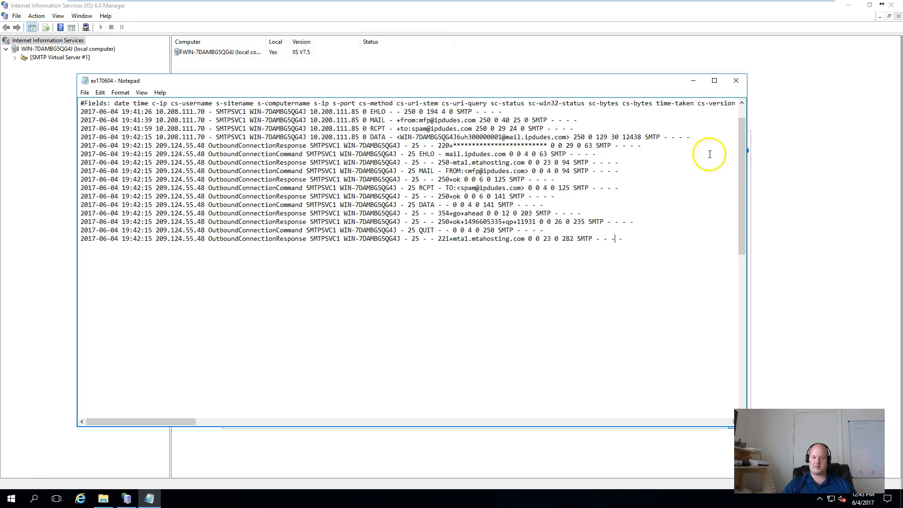
Close Notepad and the SMTPSVC1 log folder window, leaving IIS 6.0 Manager.
left_click(736, 80)
left_click(377, 319)
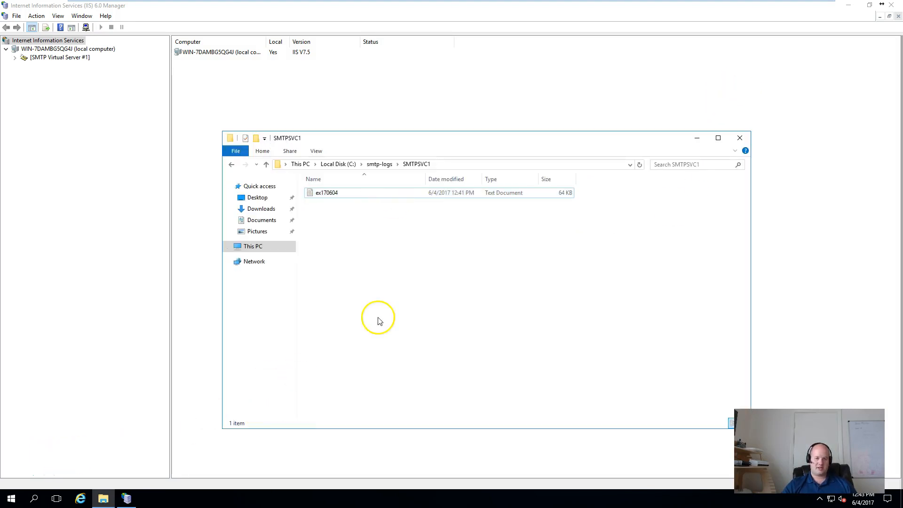
left_click(740, 138)
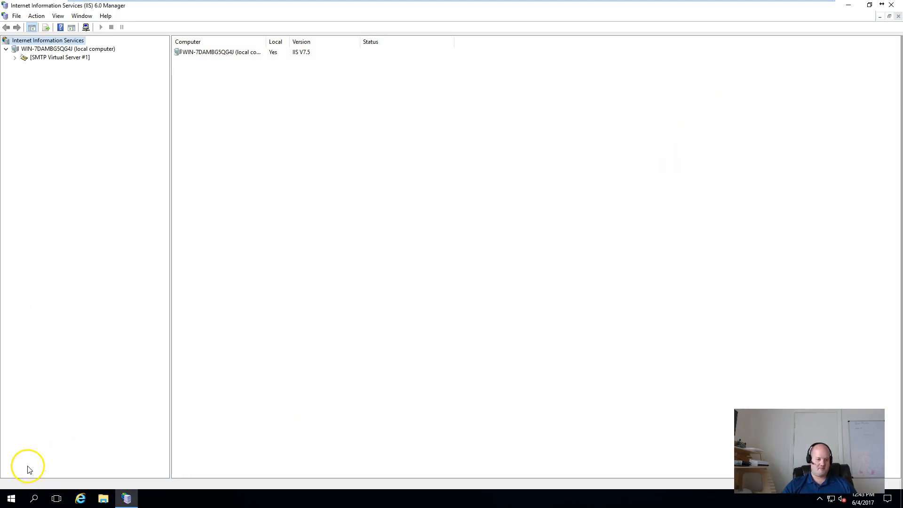